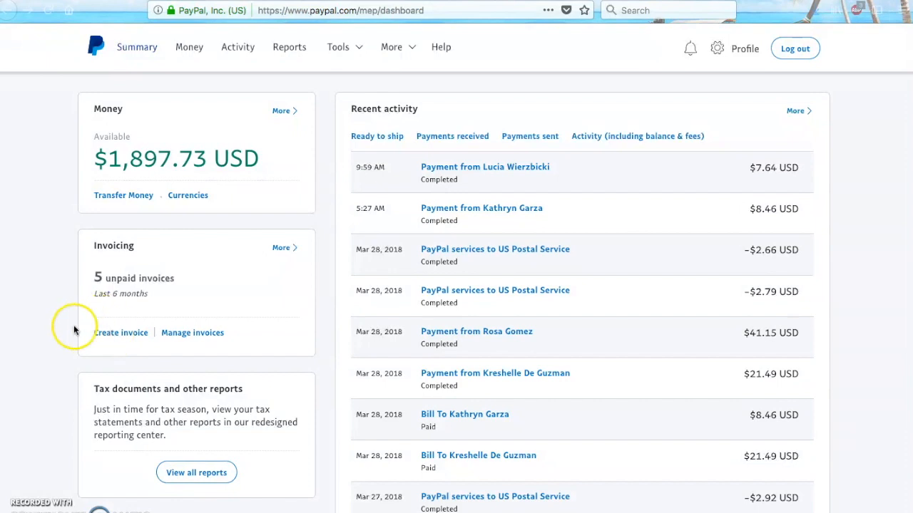
Start a new invoice from Tools > Invoicing, getting invoice 0328 on the Paparazzi template.
{"action": "left_click", "coordinate": [347, 50]}
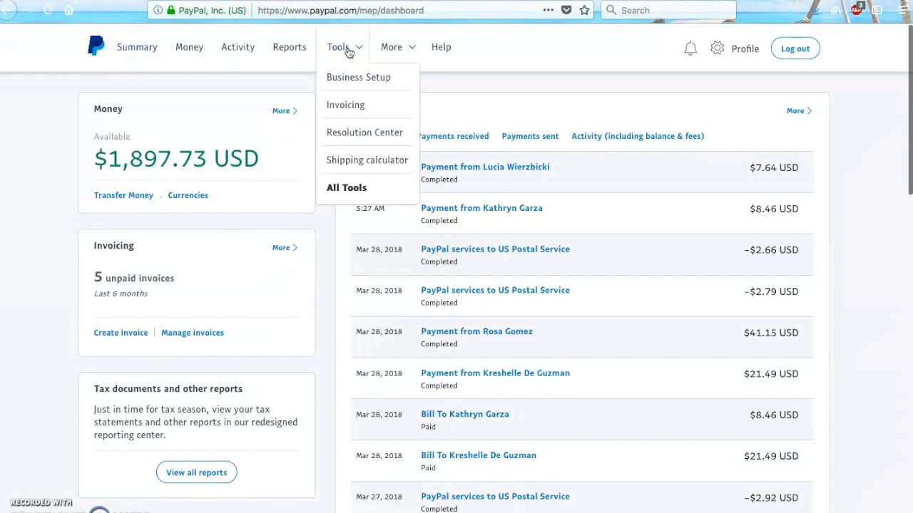
{"action": "left_click", "coordinate": [343, 108]}
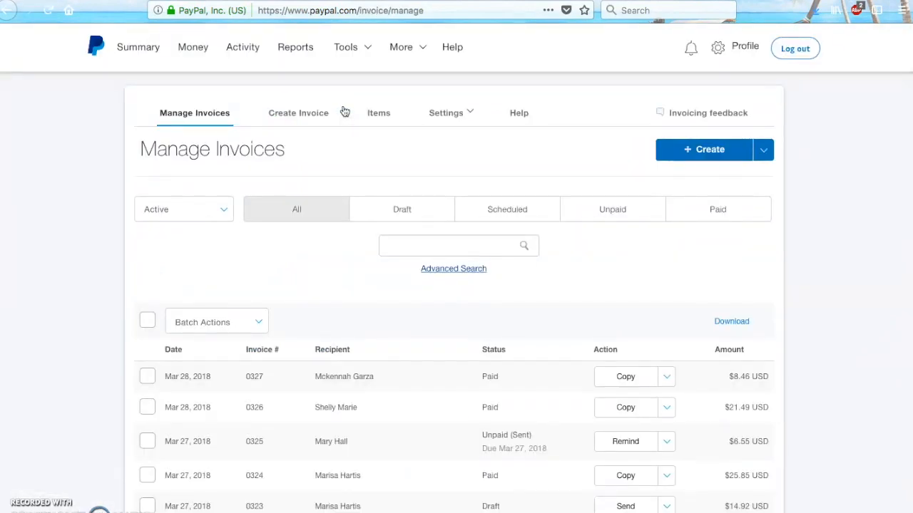
{"action": "left_click", "coordinate": [689, 153]}
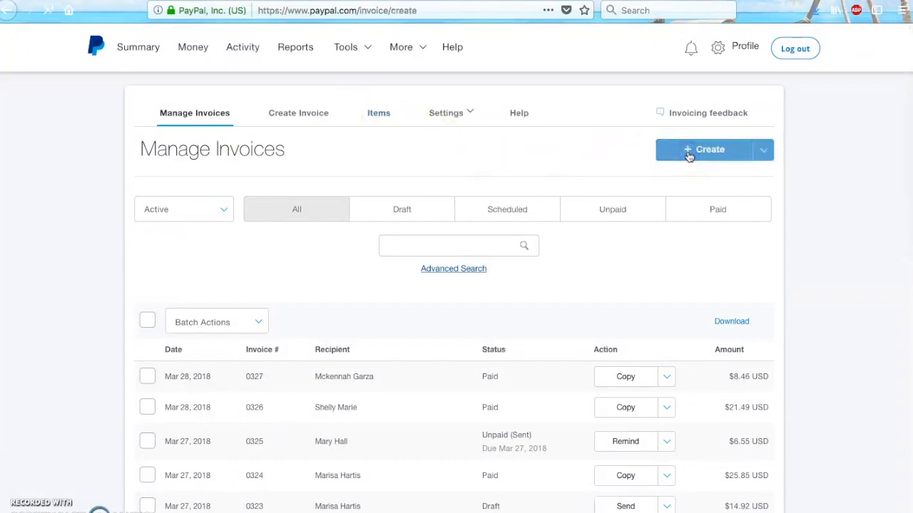
{"action": "mouse_move", "coordinate": [263, 259]}
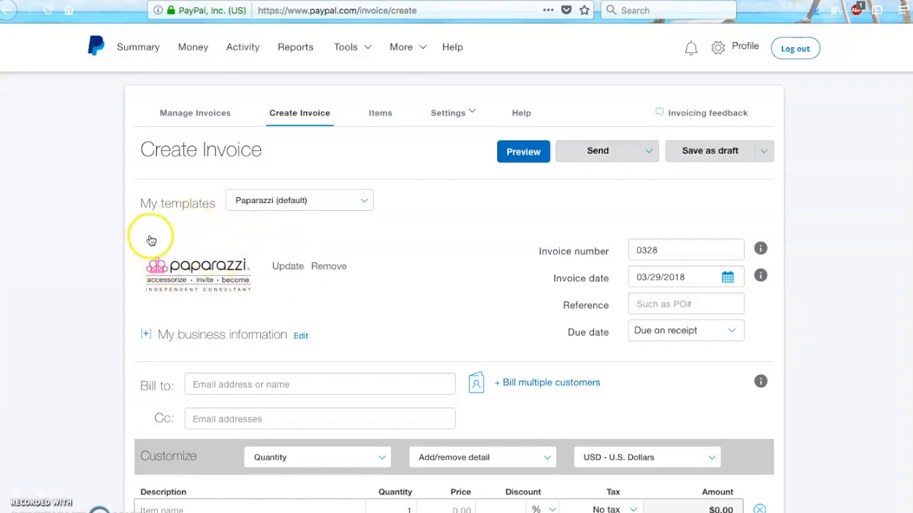
Enter the customer's e-mail address as Bill to and open the Recipient information form.
{"action": "left_click", "coordinate": [228, 385]}
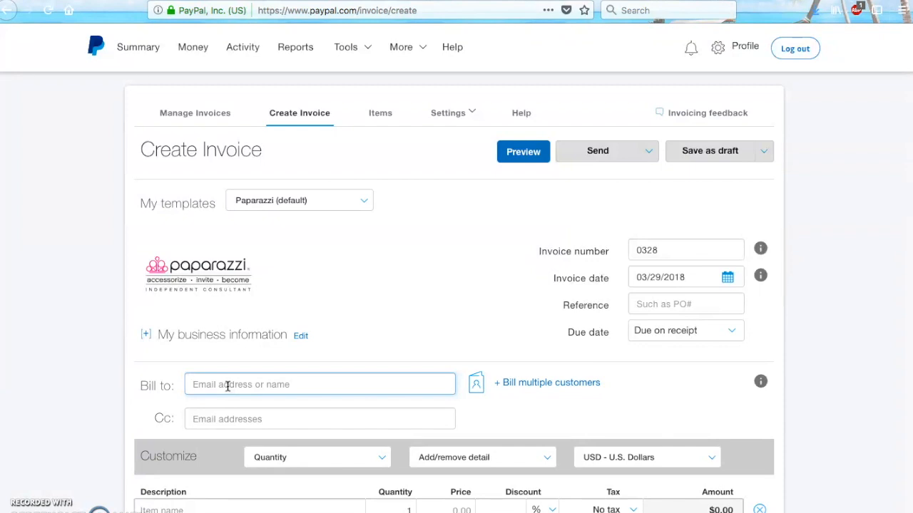
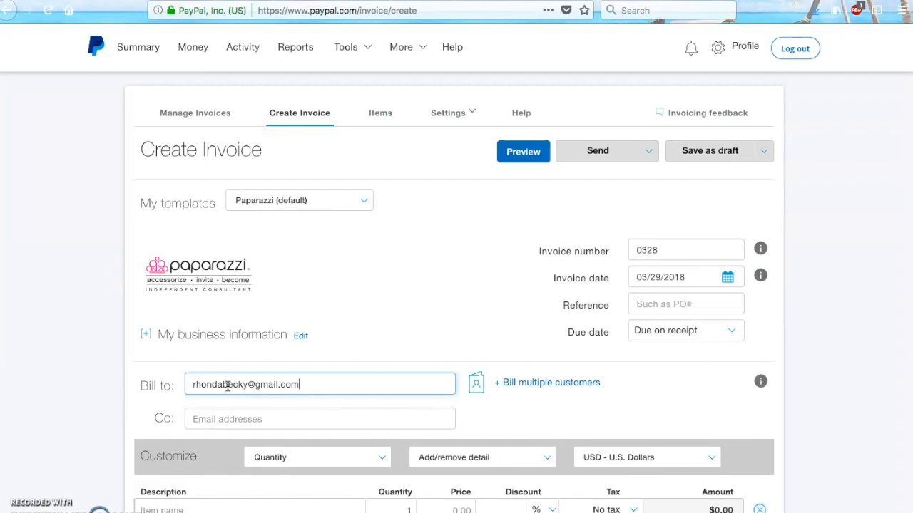
{"action": "left_click", "coordinate": [406, 337]}
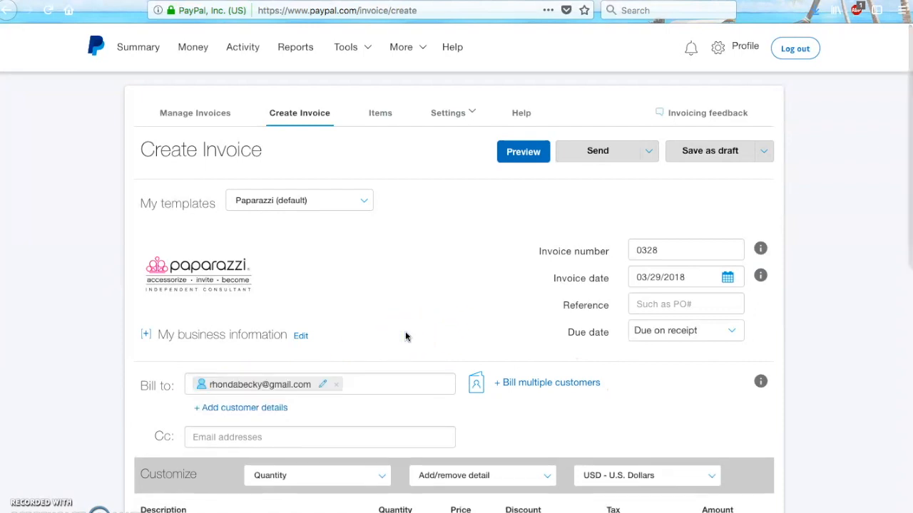
{"action": "left_click", "coordinate": [209, 410]}
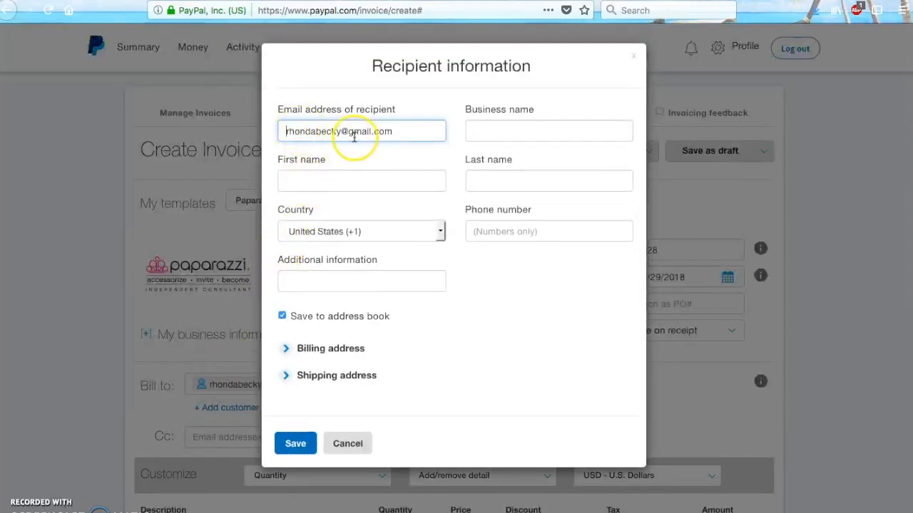
Fill in the recipient's first and last name and save the recipient information.
{"action": "left_click", "coordinate": [304, 180]}
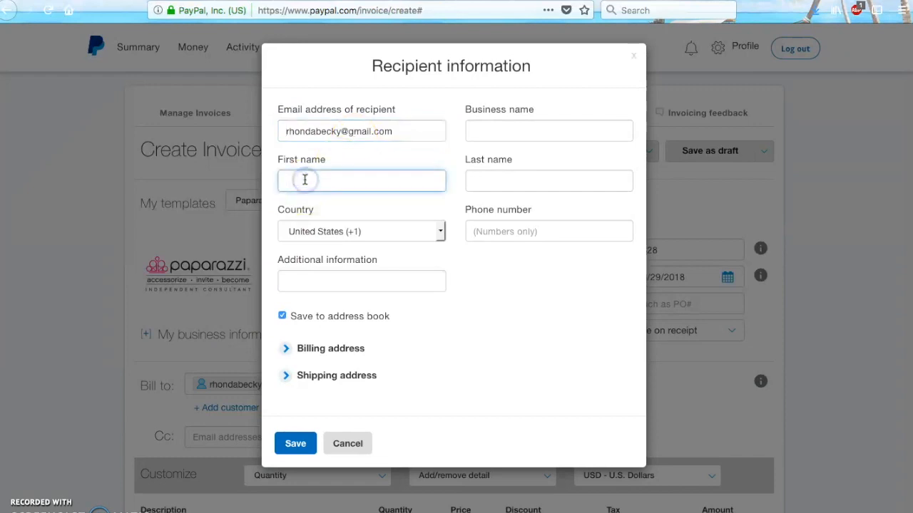
{"action": "left_click", "coordinate": [475, 181]}
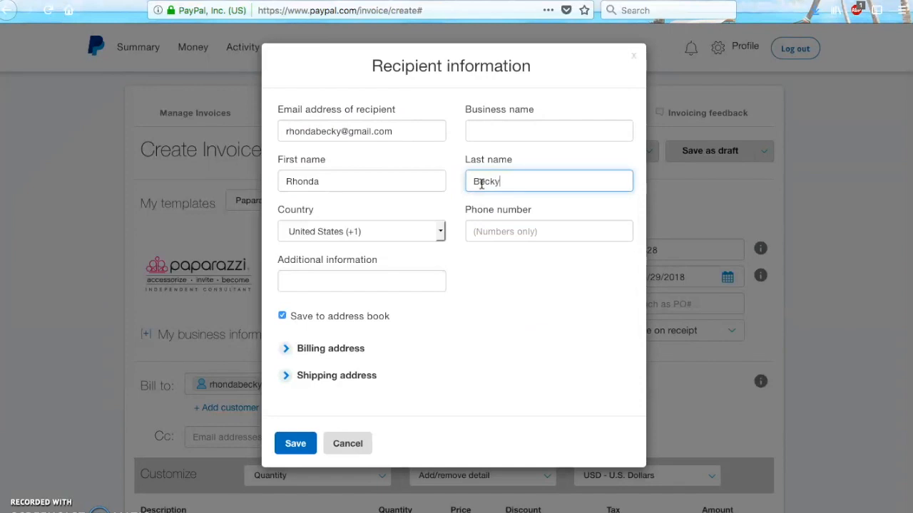
{"action": "left_click", "coordinate": [464, 257]}
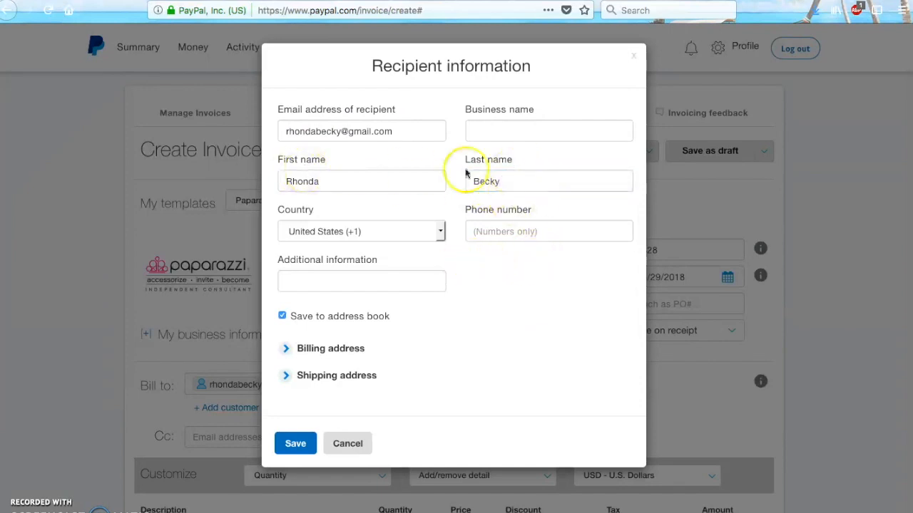
{"action": "left_click", "coordinate": [296, 445]}
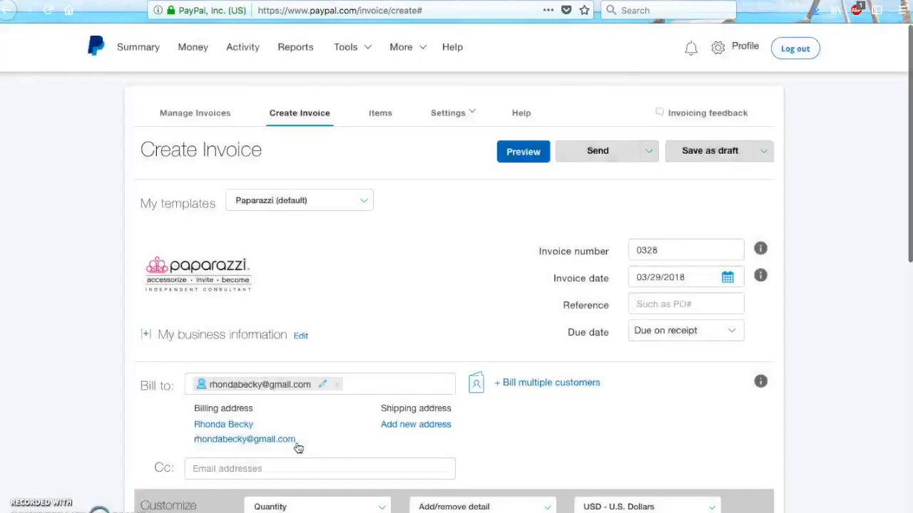
{"action": "left_click", "coordinate": [337, 384]}
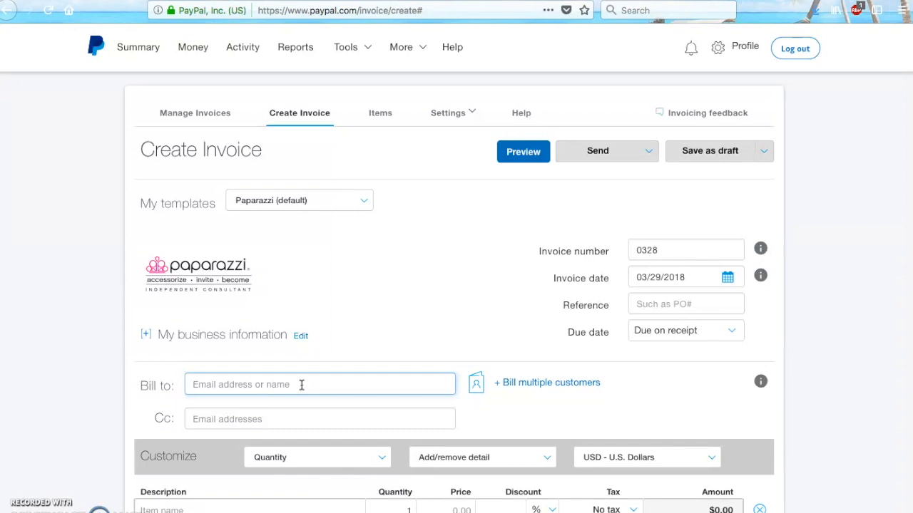
{"action": "left_click", "coordinate": [210, 383]}
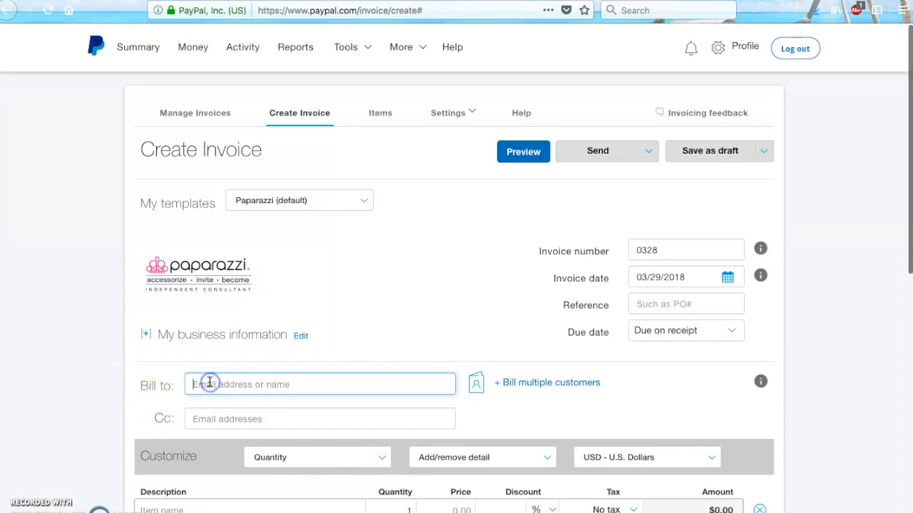
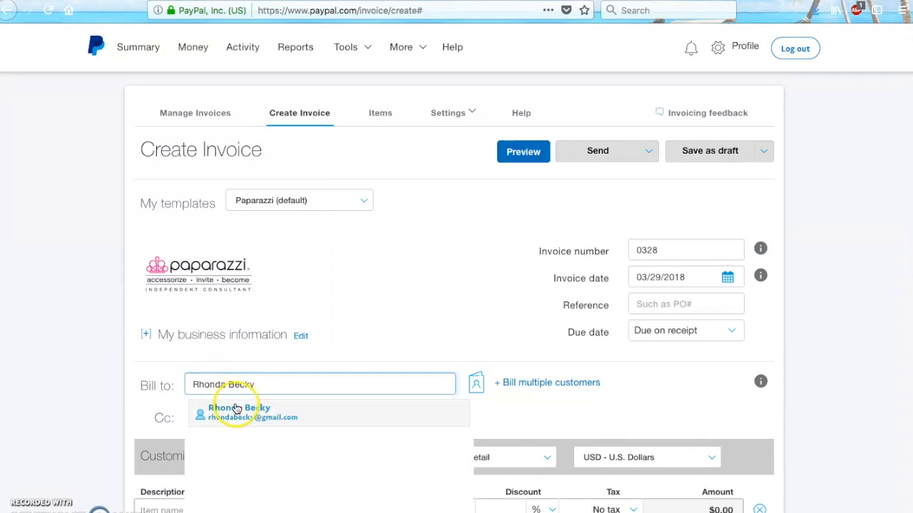
{"action": "left_click", "coordinate": [349, 420]}
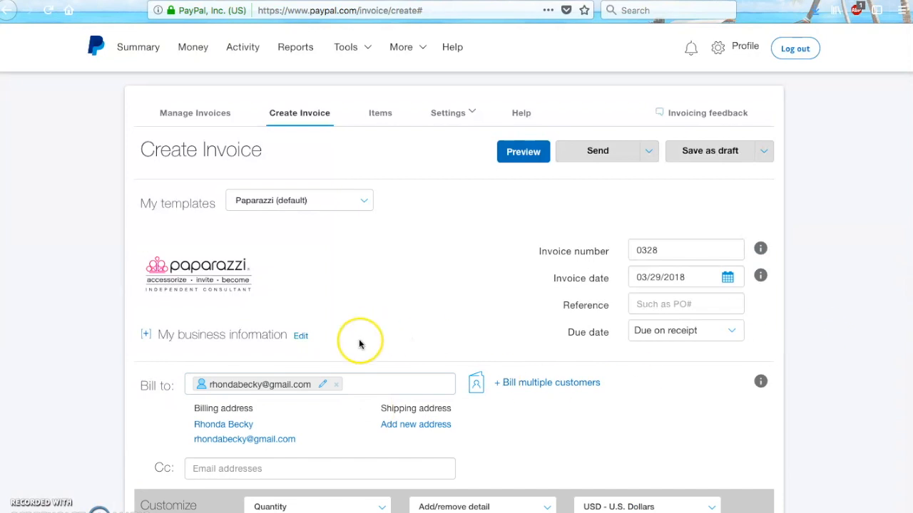
Add the saved Bracelet item at 5.00 with 0 discount and 9.25% tax.
{"action": "scroll", "coordinate": [813, 322], "scroll_direction": "down", "scroll_amount": 3}
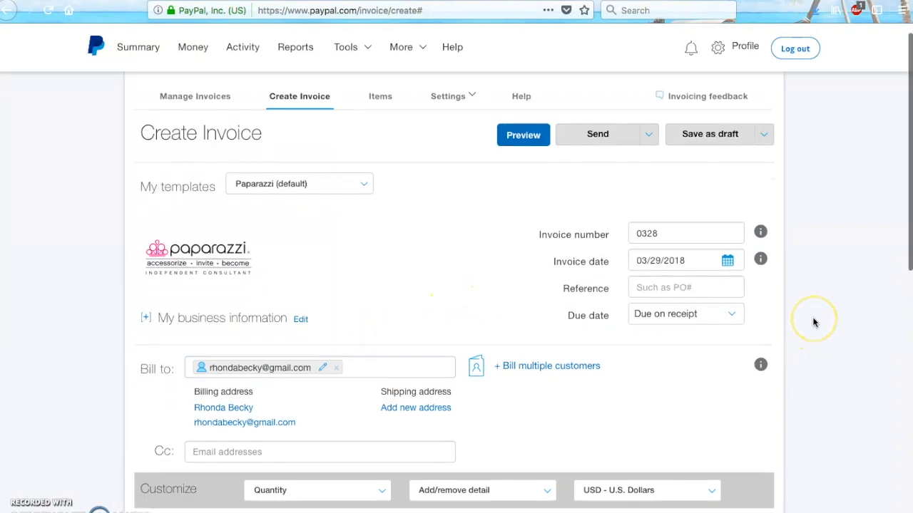
{"action": "scroll", "coordinate": [813, 322], "scroll_direction": "down", "scroll_amount": 1}
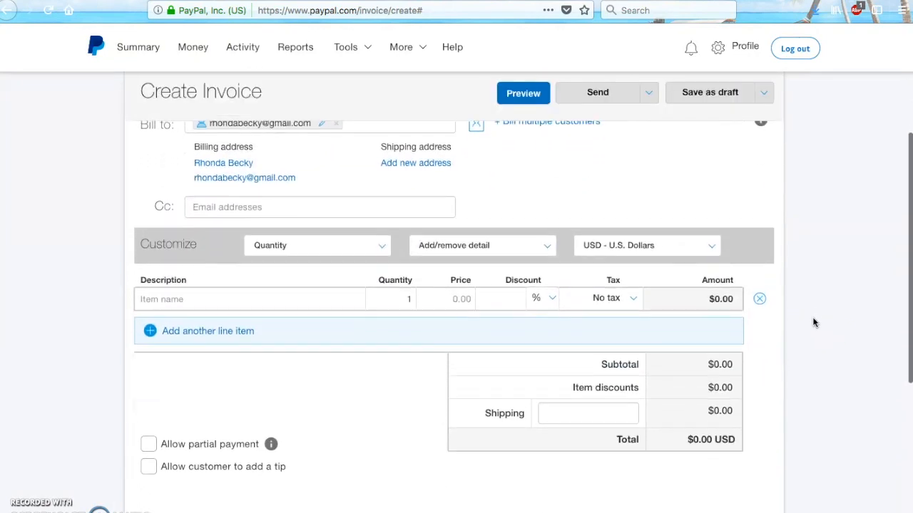
{"action": "left_click", "coordinate": [176, 290]}
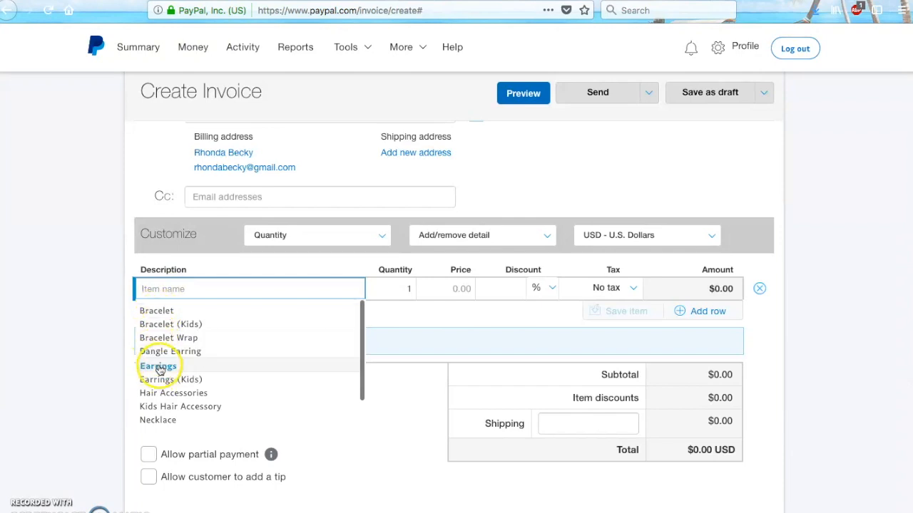
{"action": "left_click", "coordinate": [149, 312]}
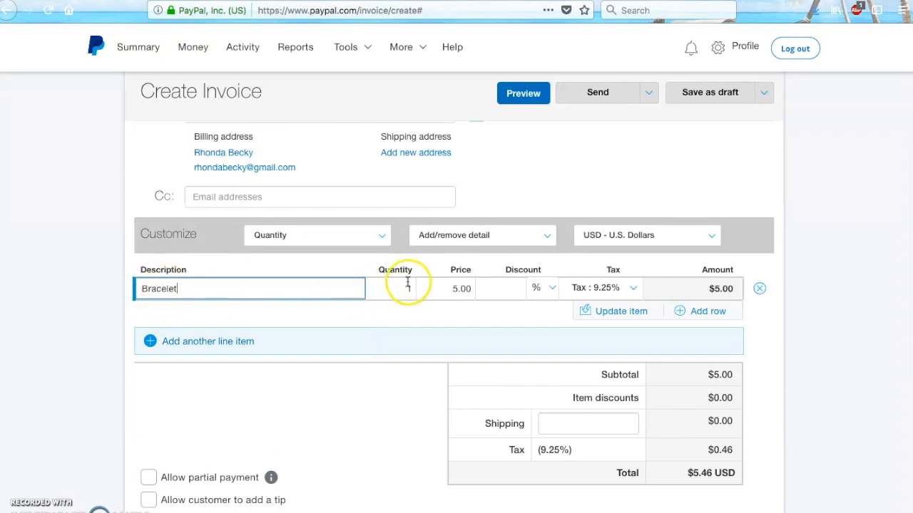
{"action": "left_click", "coordinate": [508, 289]}
{"action": "type", "text": "0"}
{"action": "left_click", "coordinate": [500, 290]}
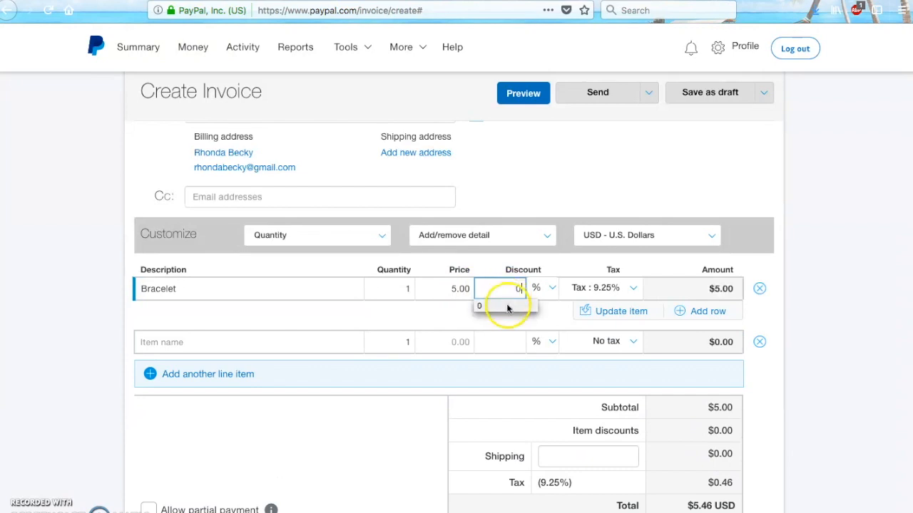
{"action": "left_click", "coordinate": [612, 292]}
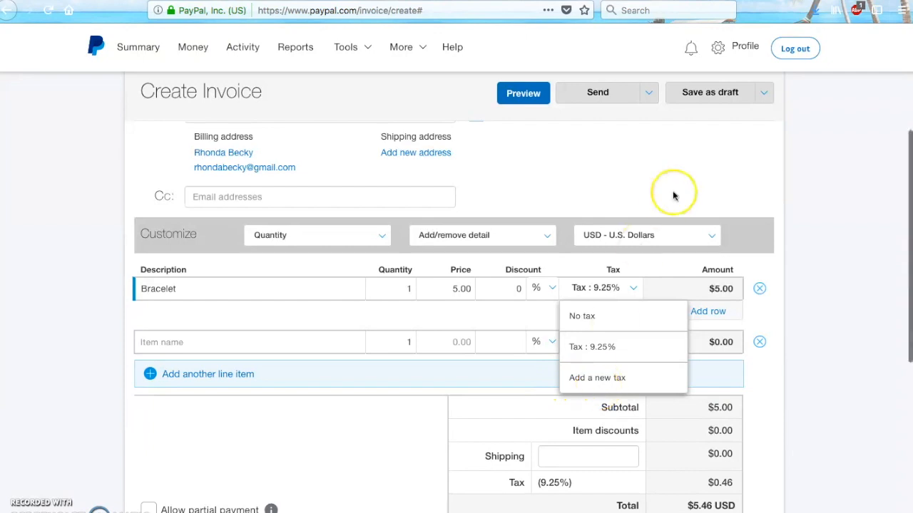
{"action": "left_click", "coordinate": [805, 261]}
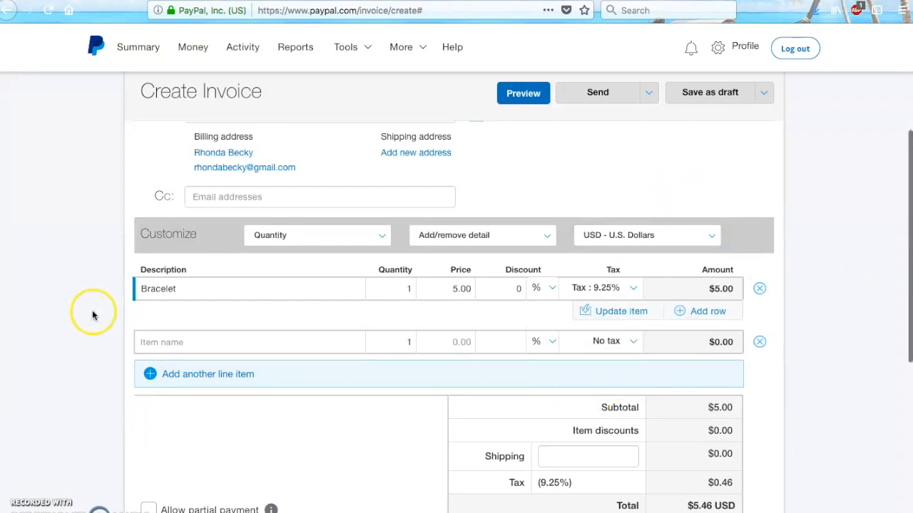
{"action": "left_click", "coordinate": [168, 343]}
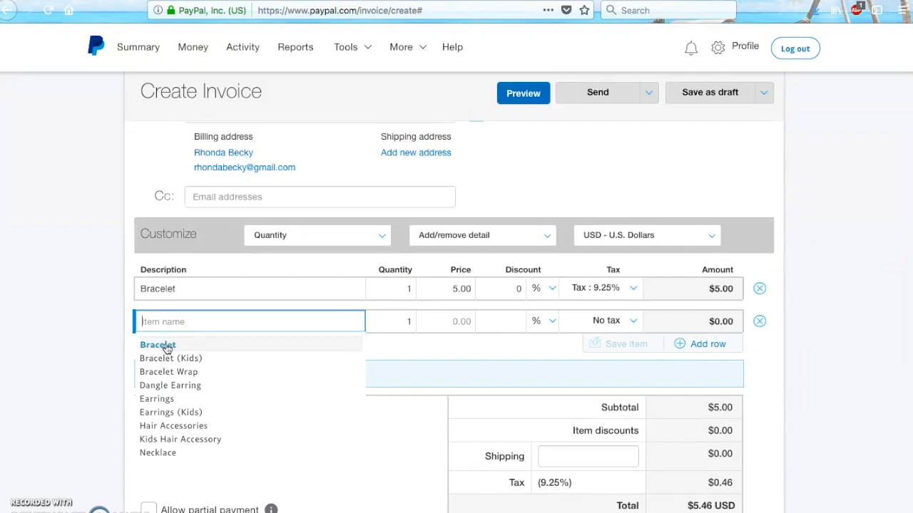
Add the saved Earrings item with quantity 2 and 0 discount, totalling $10.00.
{"action": "left_click", "coordinate": [164, 399]}
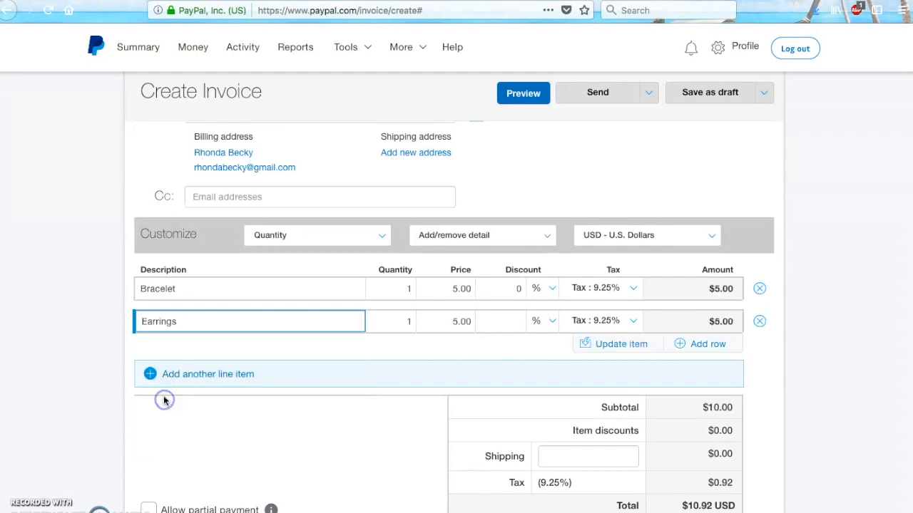
{"action": "left_click", "coordinate": [411, 321]}
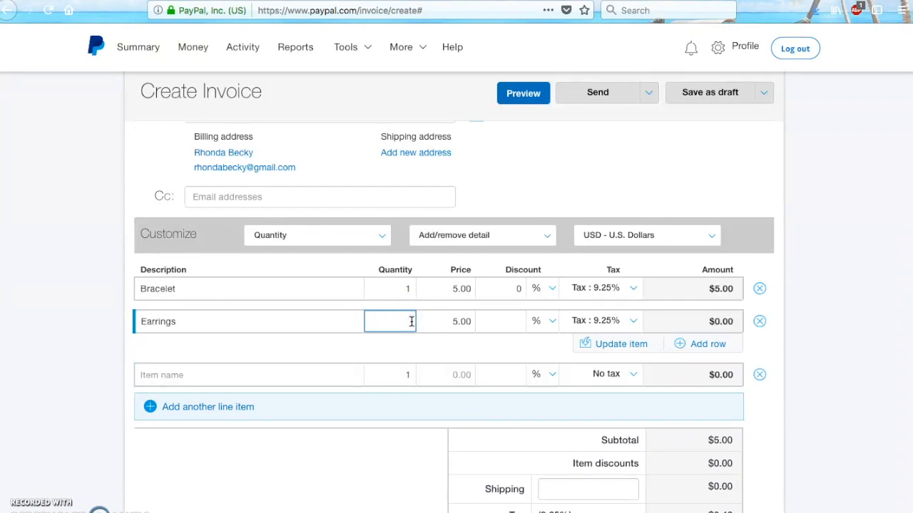
{"action": "left_click", "coordinate": [430, 348]}
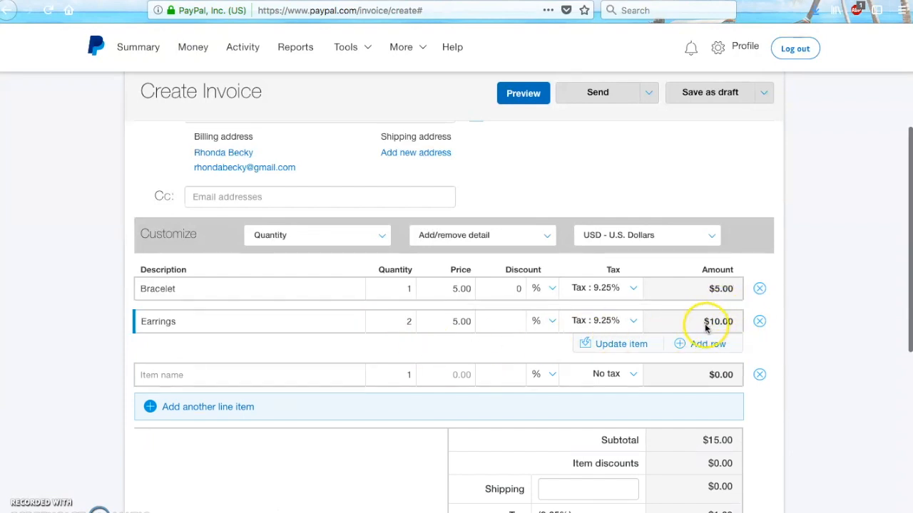
{"action": "left_click", "coordinate": [514, 321]}
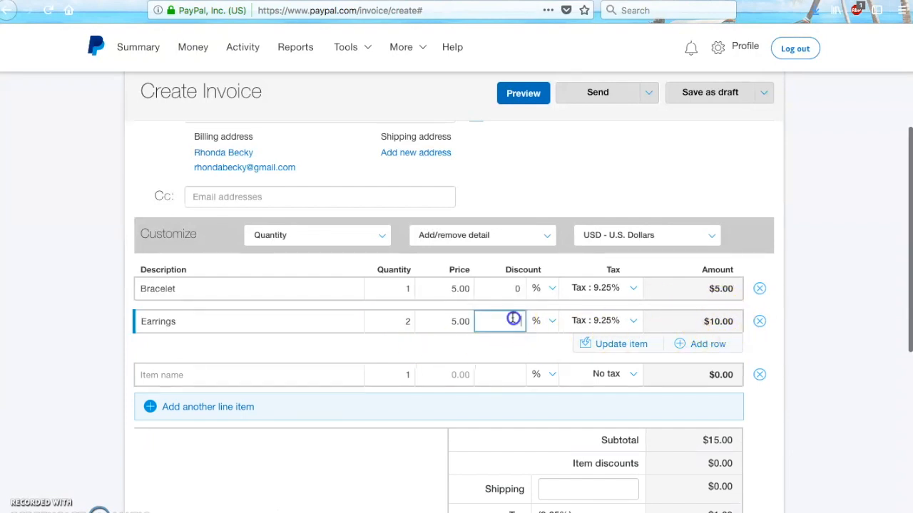
{"action": "type", "text": "0"}
{"action": "left_click", "coordinate": [512, 339]}
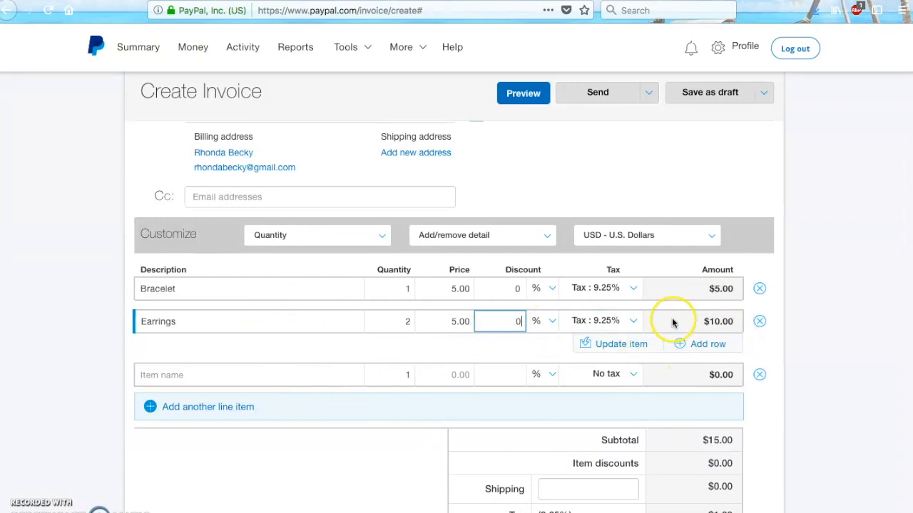
Start a new blank line item below the Earrings line.
{"action": "left_click", "coordinate": [152, 374]}
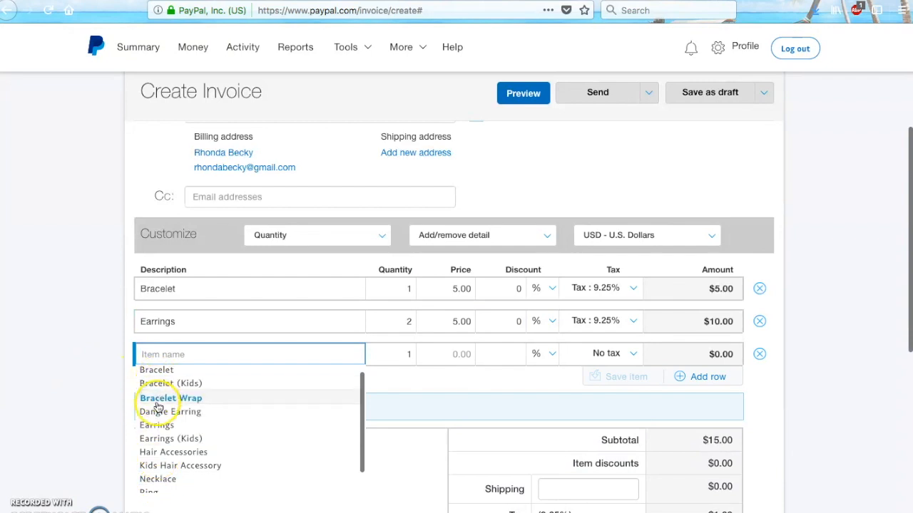
{"action": "scroll", "coordinate": [157, 434], "scroll_direction": "down", "scroll_amount": 1}
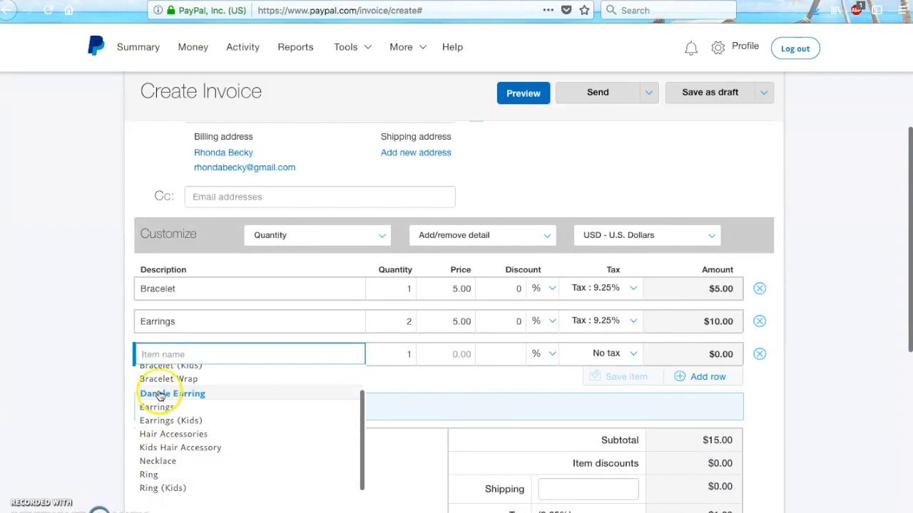
{"action": "left_click", "coordinate": [163, 352]}
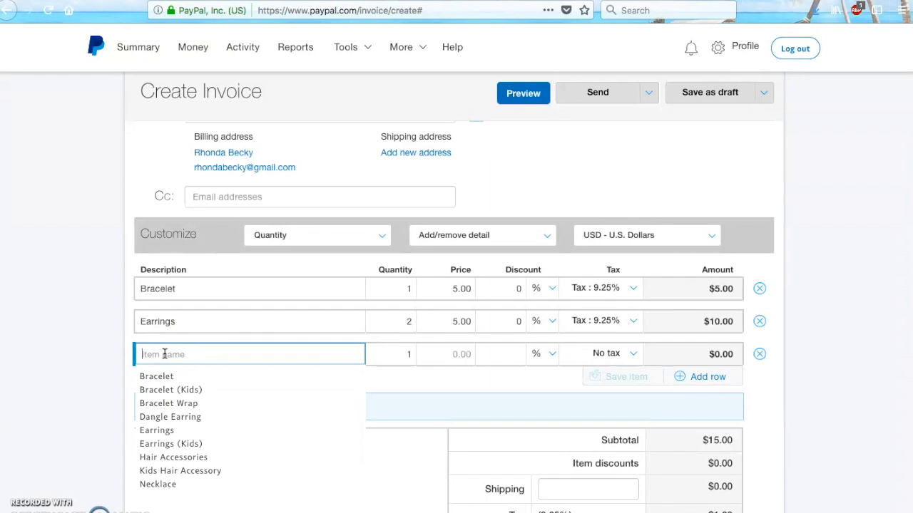
Add a Thick Band Ring line at 5.00, 0 discount, 9.25% tax, and save it to the catalog.
{"action": "type", "text": "Thick Ba"}
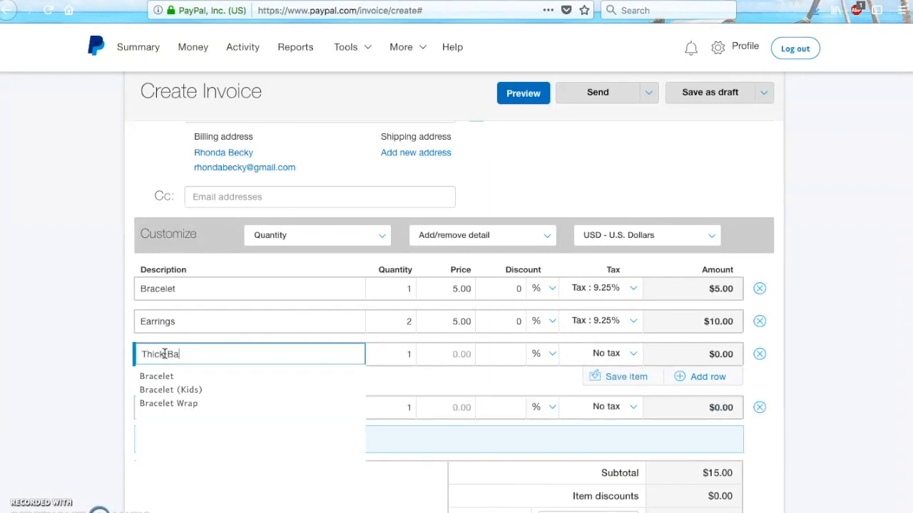
{"action": "type", "text": "nd Ring"}
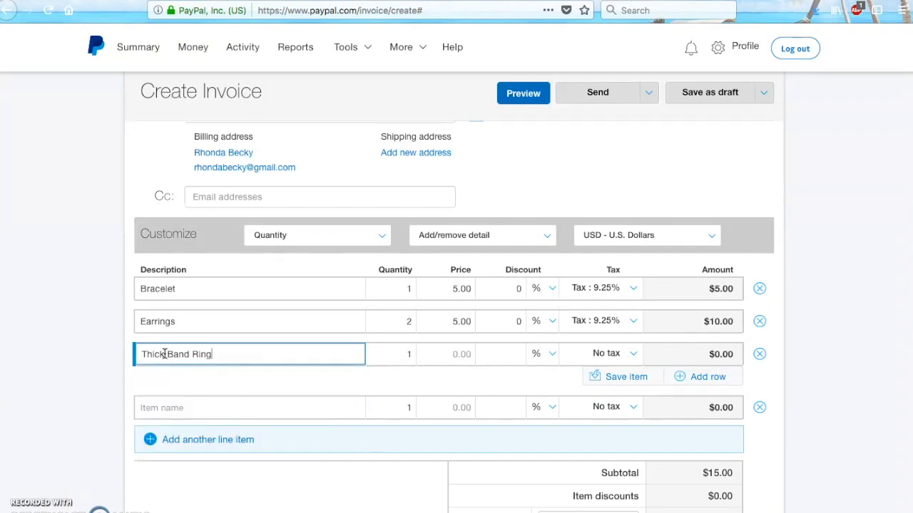
{"action": "left_click", "coordinate": [452, 354]}
{"action": "type", "text": "5"}
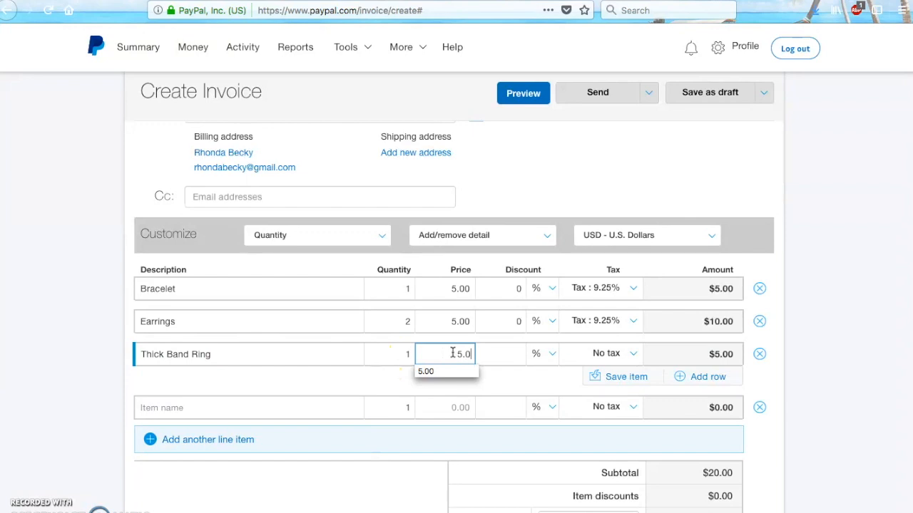
{"action": "left_click", "coordinate": [503, 357]}
{"action": "type", "text": "0"}
{"action": "left_click", "coordinate": [505, 378]}
{"action": "left_click", "coordinate": [615, 355]}
{"action": "left_click", "coordinate": [601, 411]}
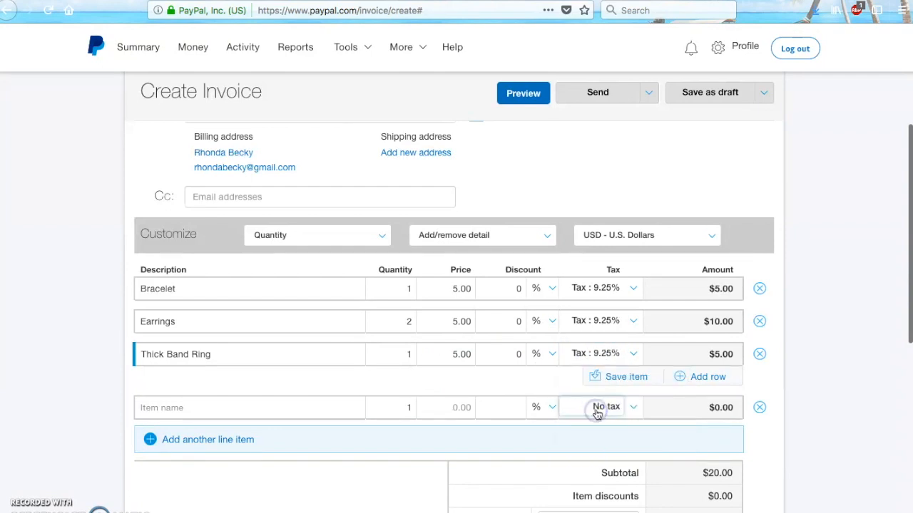
{"action": "left_click", "coordinate": [622, 381]}
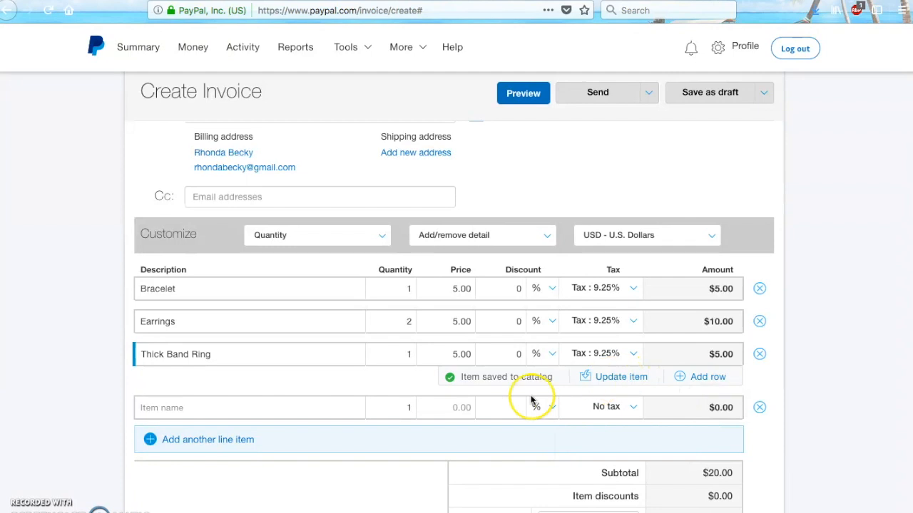
Add a second Thick Band Ring line from the catalog with 0 discount.
{"action": "left_click", "coordinate": [184, 408]}
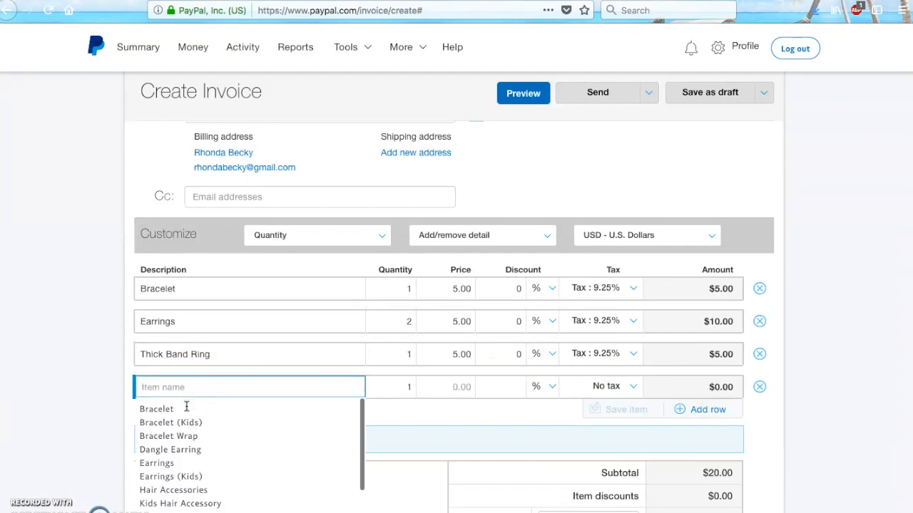
{"action": "type", "text": "Thick Ban"}
{"action": "left_click", "coordinate": [187, 408]}
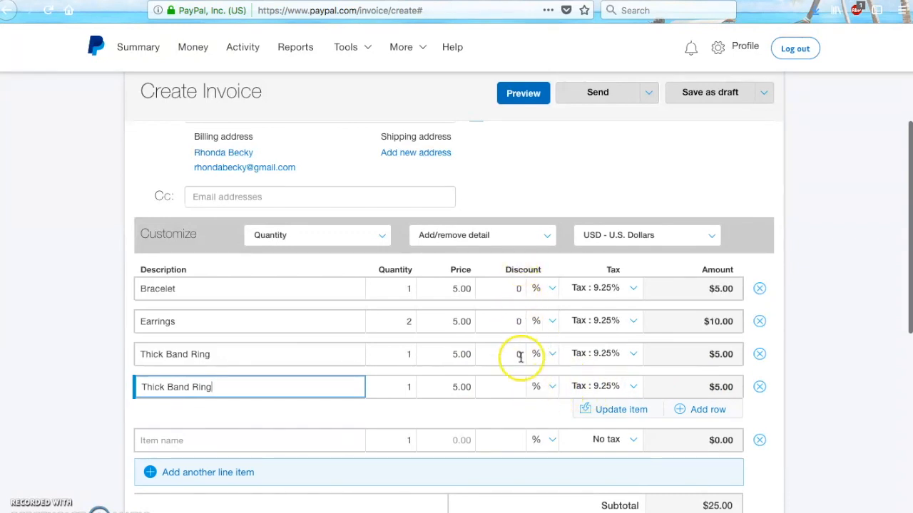
{"action": "left_click", "coordinate": [519, 387]}
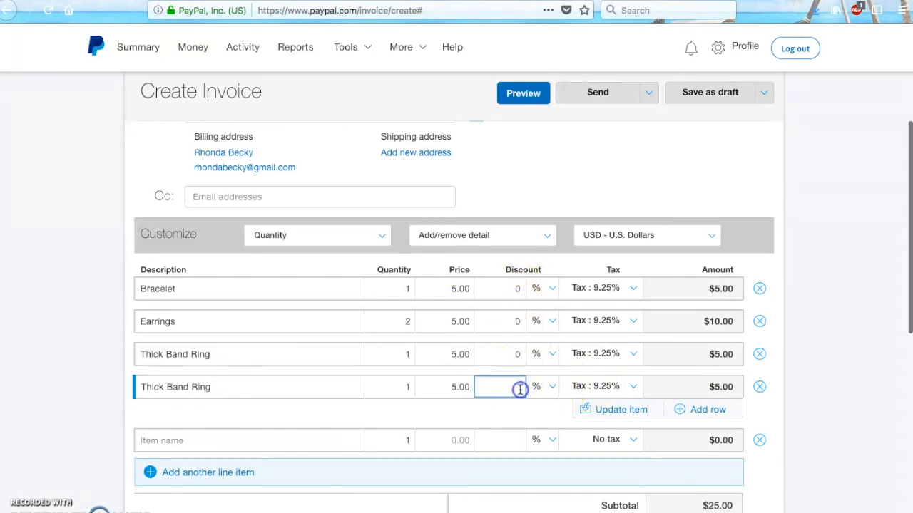
{"action": "type", "text": "0"}
{"action": "left_click", "coordinate": [516, 404]}
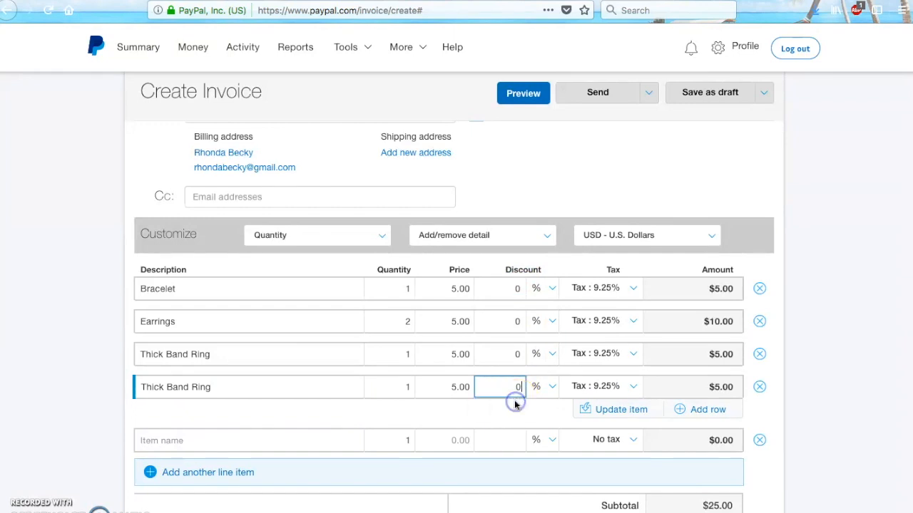
Add the saved Necklace item at 5.00 with 9.25% tax and a flat $5.00 discount.
{"action": "left_click", "coordinate": [224, 440]}
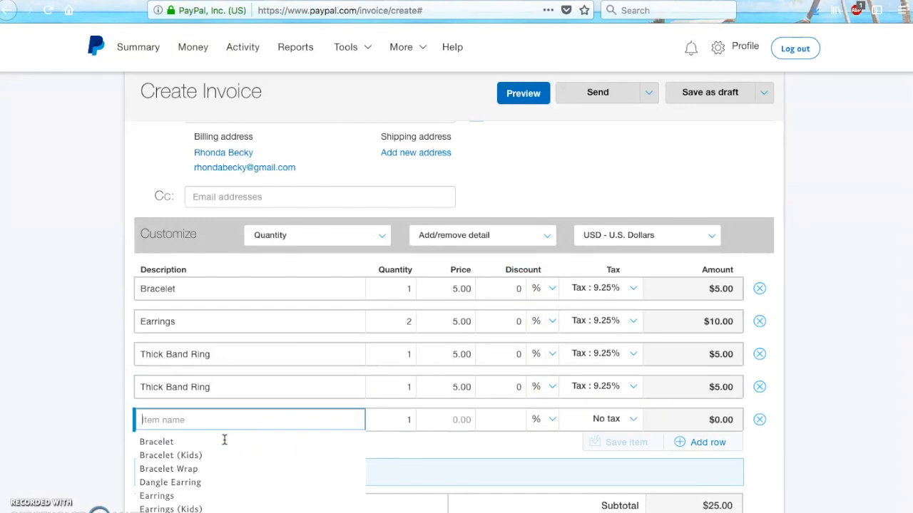
{"action": "scroll", "coordinate": [224, 440], "scroll_direction": "down", "scroll_amount": 3}
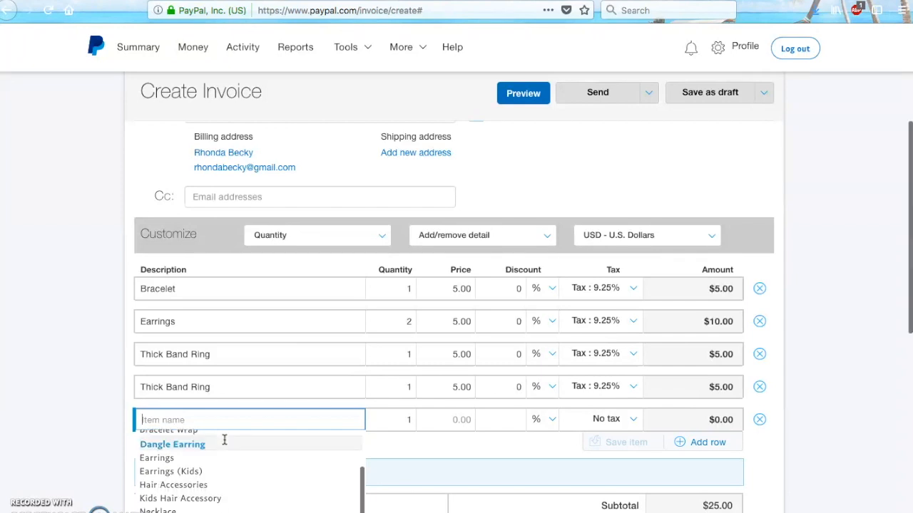
{"action": "scroll", "coordinate": [210, 478], "scroll_direction": "up", "scroll_amount": 3}
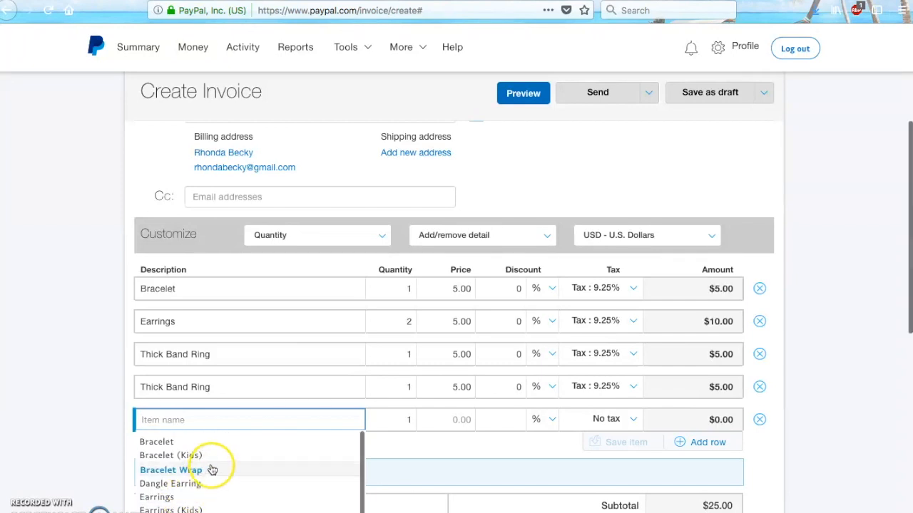
{"action": "scroll", "coordinate": [212, 457], "scroll_direction": "down", "scroll_amount": 3}
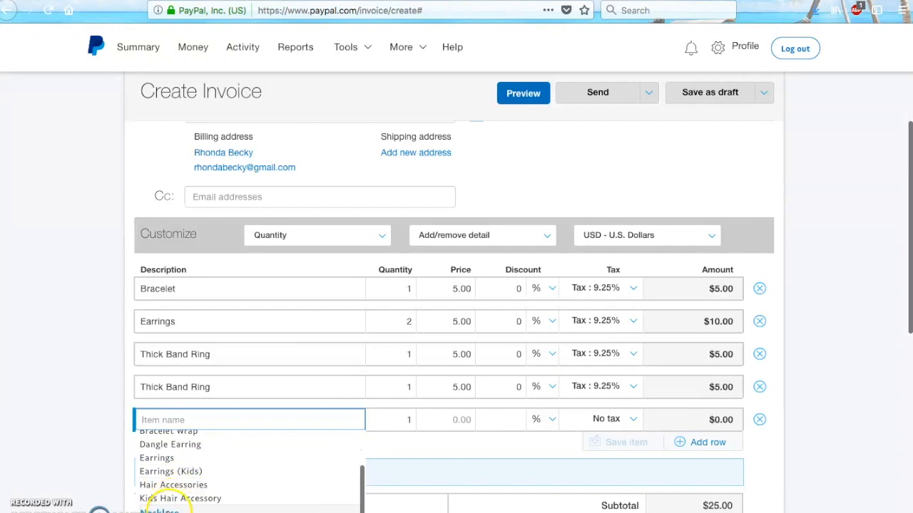
{"action": "left_click", "coordinate": [169, 508]}
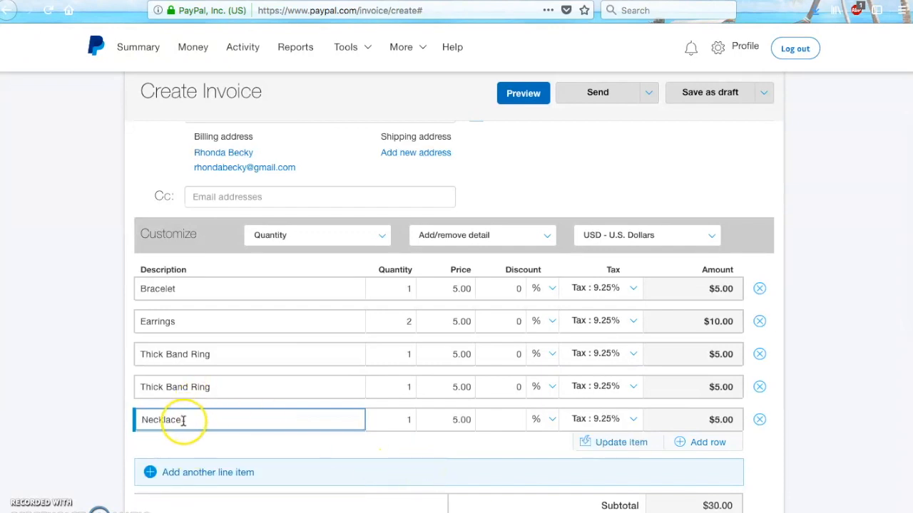
{"action": "left_click", "coordinate": [554, 422]}
{"action": "left_click", "coordinate": [543, 431]}
{"action": "left_click", "coordinate": [520, 420]}
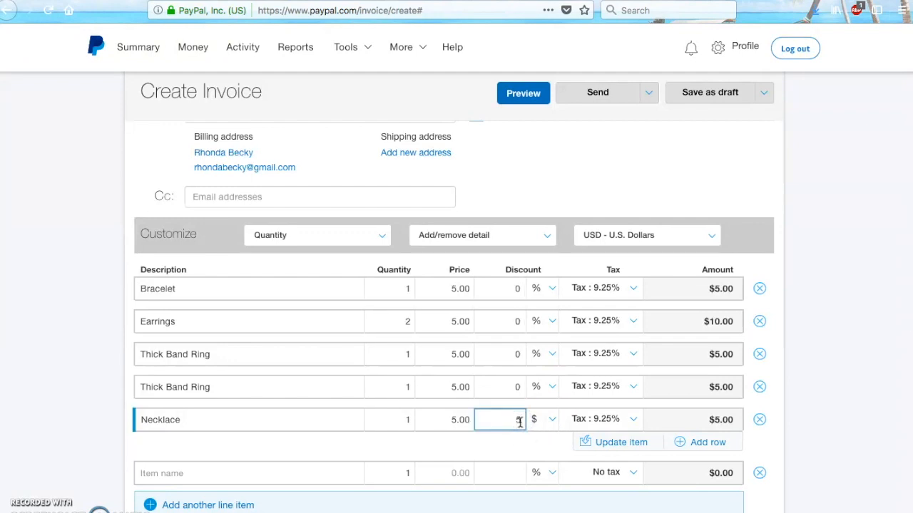
{"action": "left_click", "coordinate": [846, 344]}
{"action": "scroll", "coordinate": [846, 346], "scroll_direction": "down", "scroll_amount": 3}
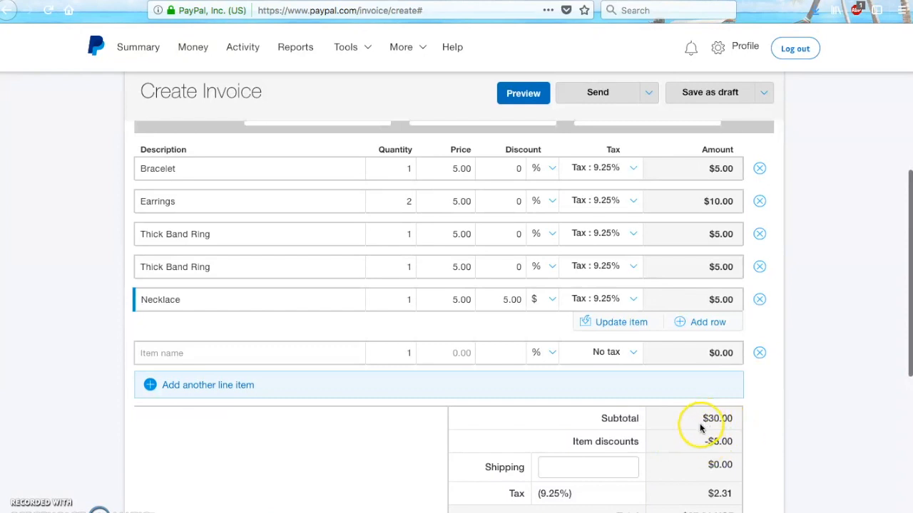
Enter 4.00 as the shipping charge, with no tax on shipping.
{"action": "scroll", "coordinate": [811, 263], "scroll_direction": "down", "scroll_amount": 2}
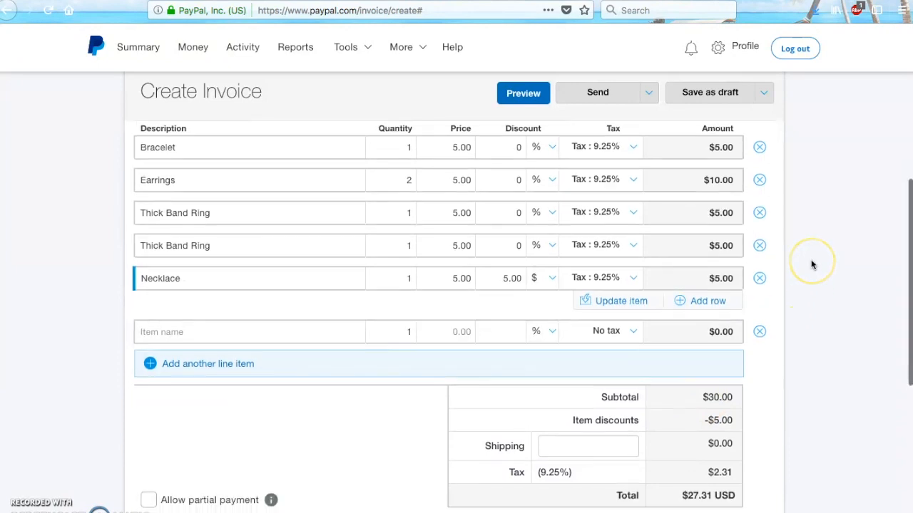
{"action": "scroll", "coordinate": [812, 263], "scroll_direction": "down", "scroll_amount": 2}
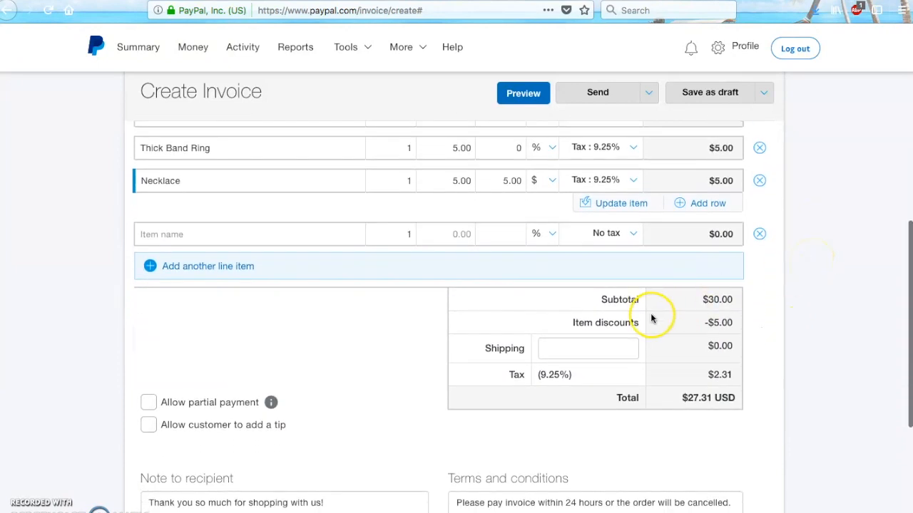
{"action": "left_click", "coordinate": [586, 347]}
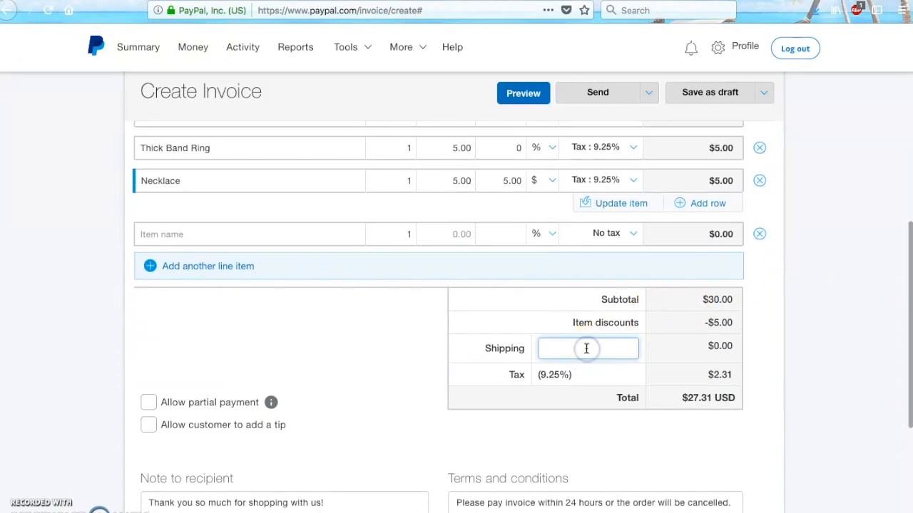
{"action": "type", "text": "4."}
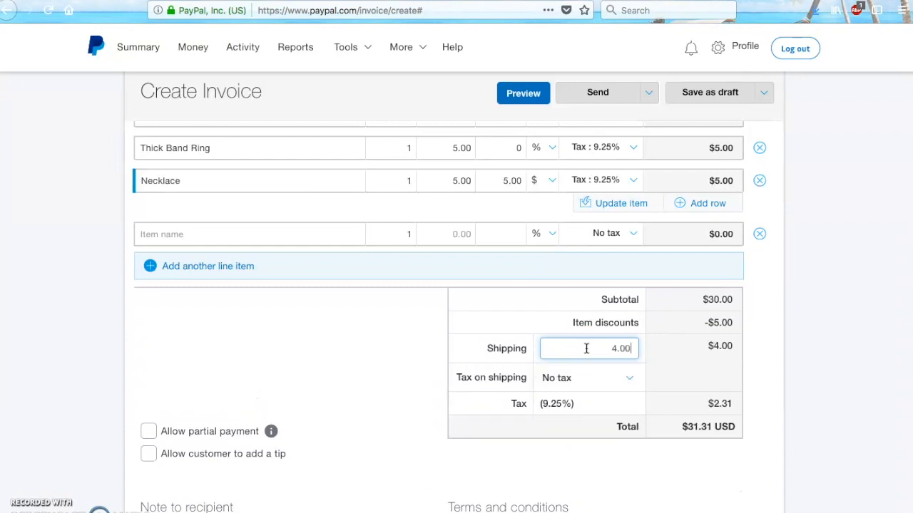
{"action": "left_click", "coordinate": [858, 329]}
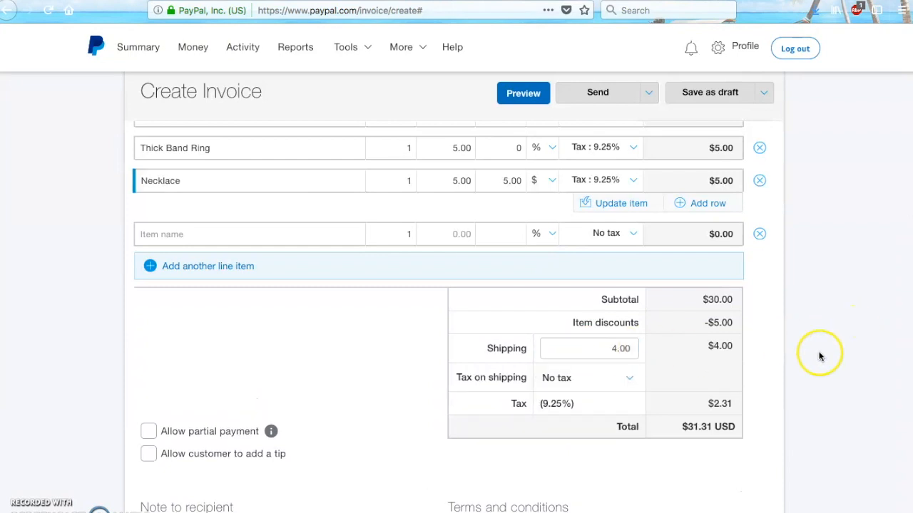
{"action": "scroll", "coordinate": [844, 334], "scroll_direction": "down", "scroll_amount": 3}
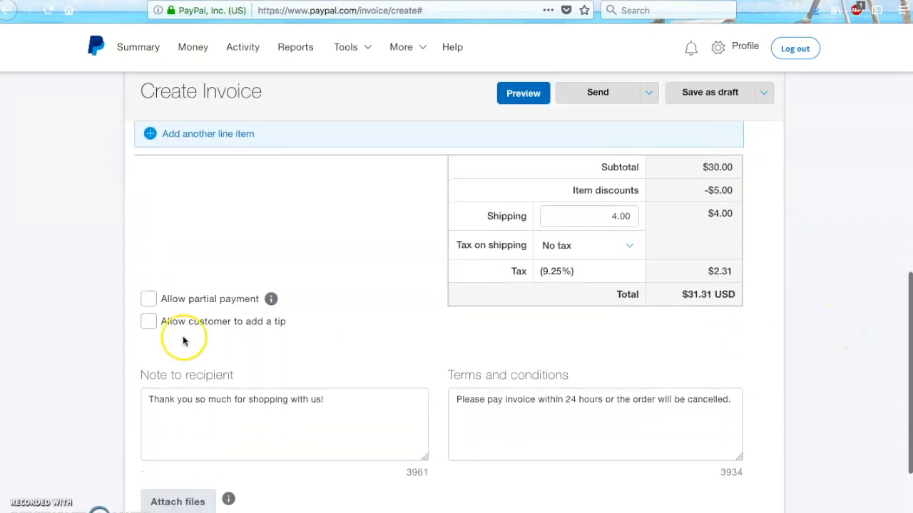
Replace the Note to recipient text with a congratulations message about winning the FREE necklace.
{"action": "left_click_drag", "start_coordinate": [340, 398], "coordinate": [69, 386]}
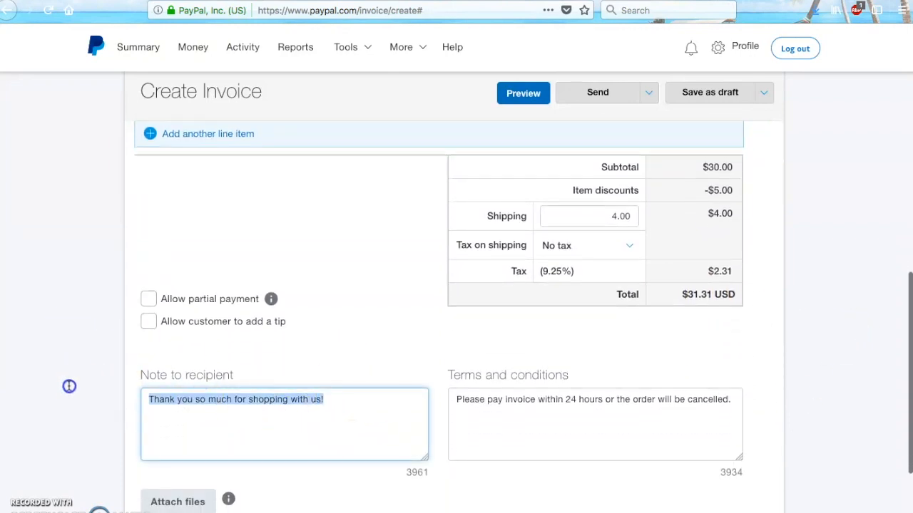
{"action": "type", "text": "Be"}
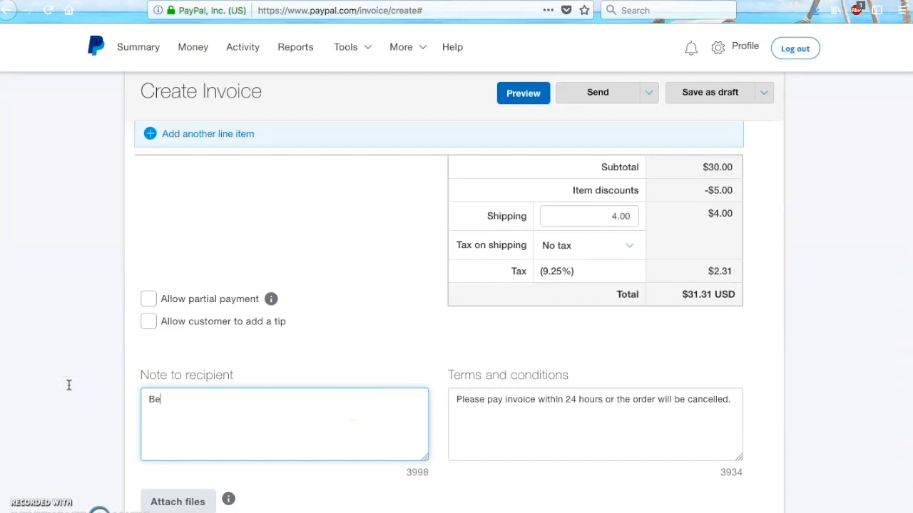
{"action": "key", "text": "BackSpace"}
{"action": "key", "text": "BackSpace"}
{"action": "type", "text": "R"}
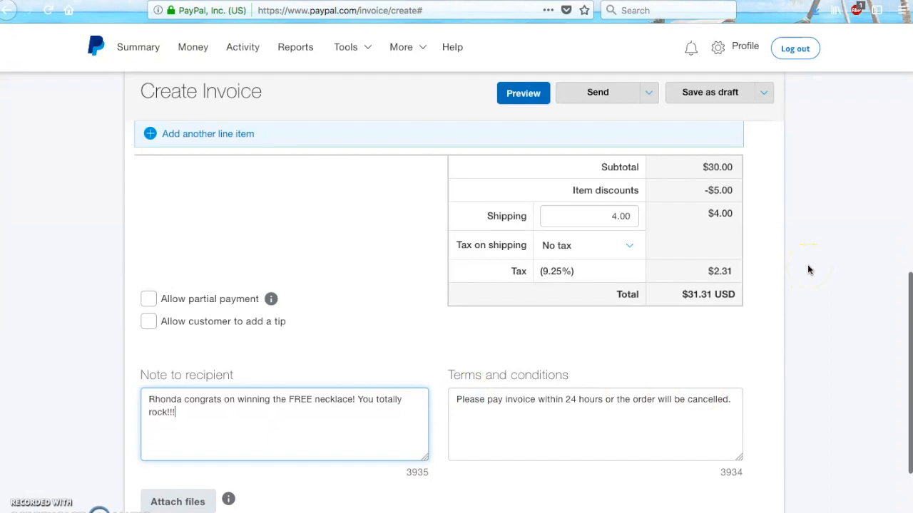
{"action": "scroll", "coordinate": [809, 269], "scroll_direction": "down", "scroll_amount": 1}
{"action": "scroll", "coordinate": [809, 270], "scroll_direction": "down", "scroll_amount": 1}
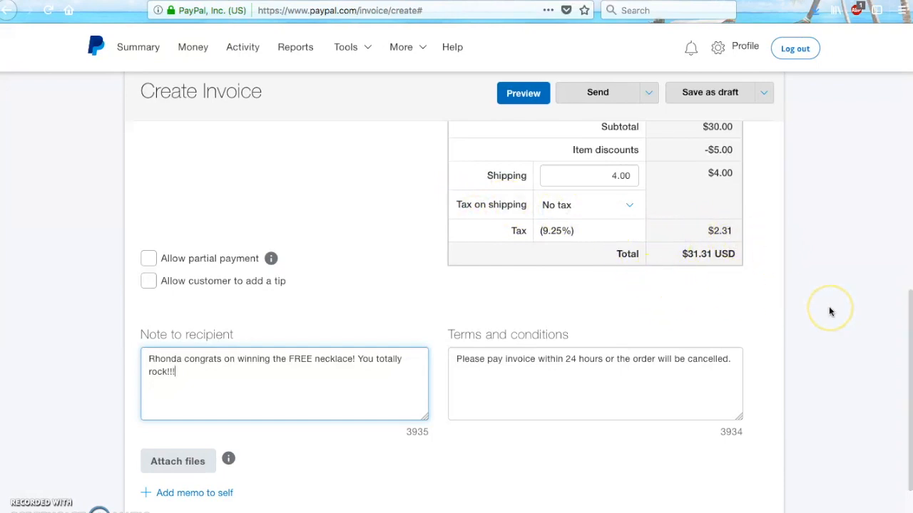
{"action": "scroll", "coordinate": [829, 312], "scroll_direction": "down", "scroll_amount": 3}
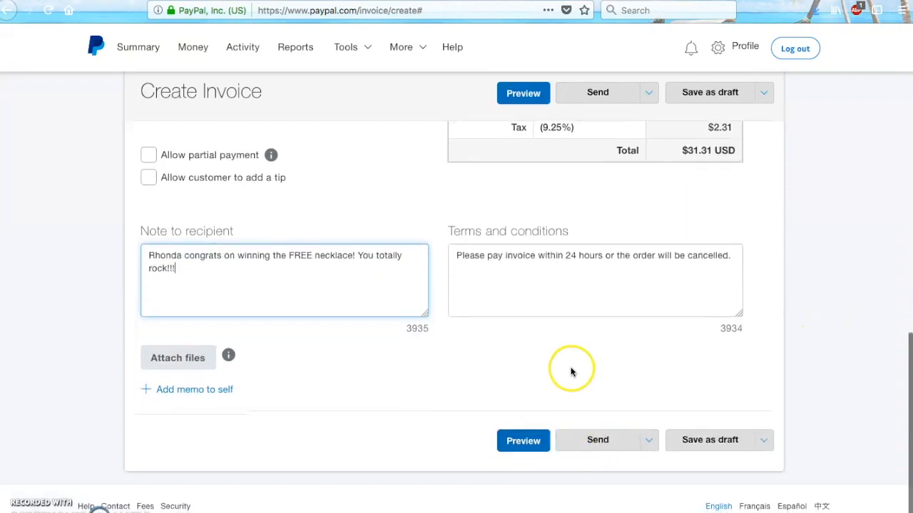
Return to the PayPal Summary dashboard and open the latest Payment from entry in Recent activity.
{"action": "scroll", "coordinate": [864, 311], "scroll_direction": "up", "scroll_amount": 10}
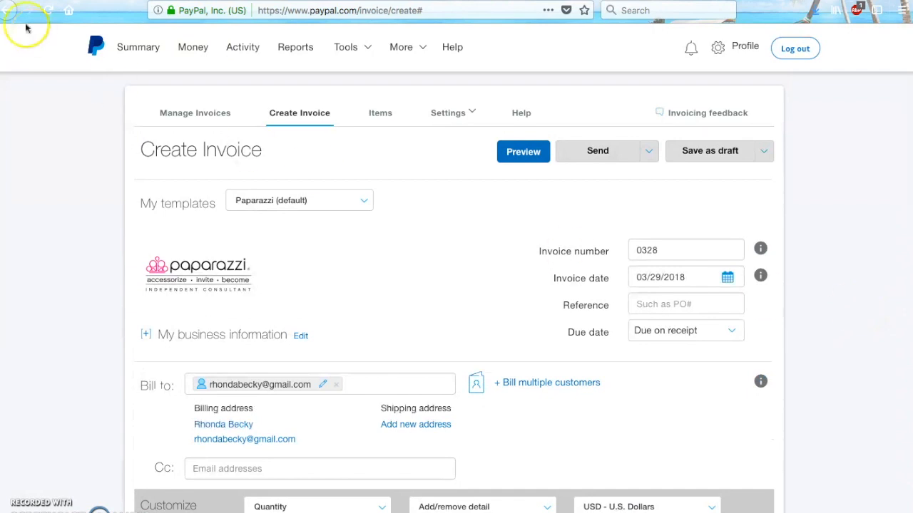
{"action": "left_click", "coordinate": [94, 43]}
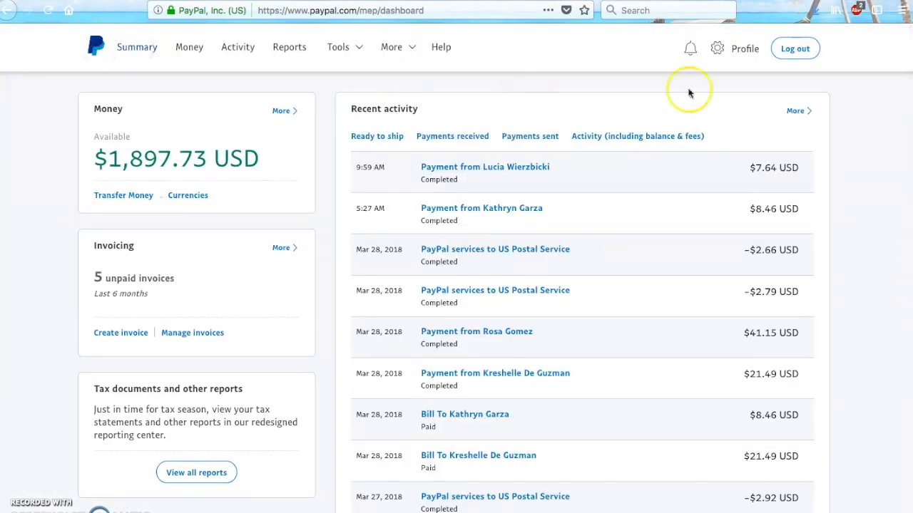
{"action": "left_click", "coordinate": [439, 168]}
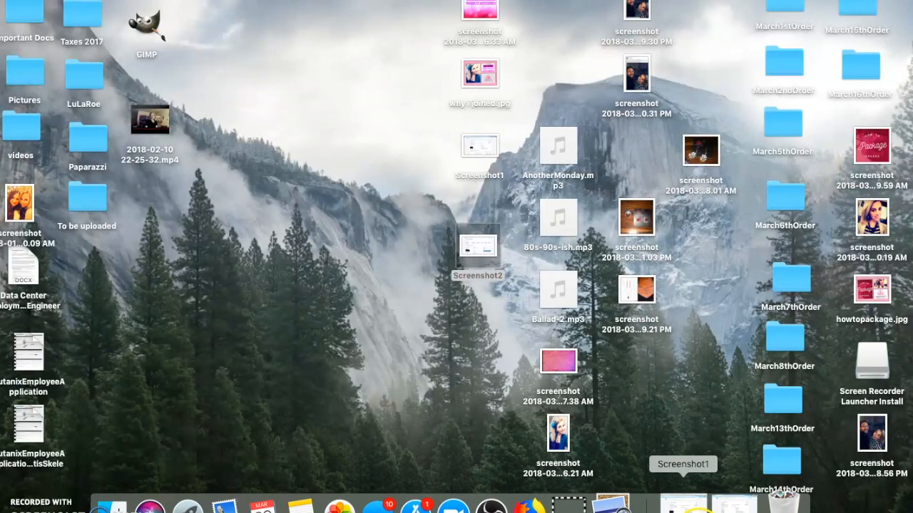
Bring back the transaction details window, then minimize the browser and select Screenshot2 on the desktop.
{"action": "left_click", "coordinate": [683, 505]}
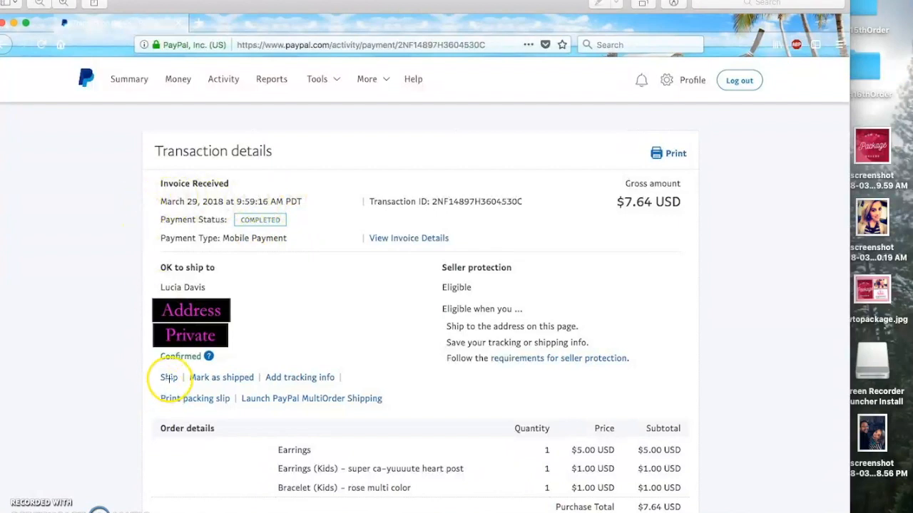
{"action": "mouse_move", "coordinate": [713, 511]}
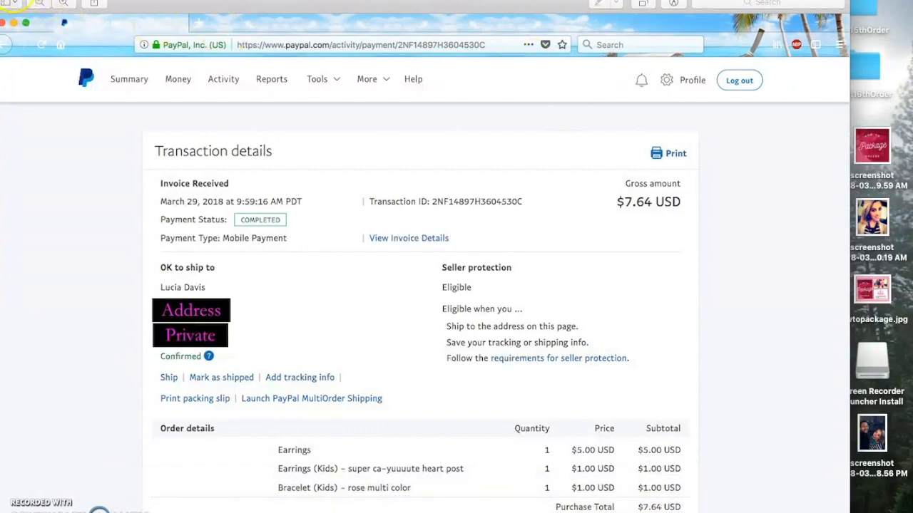
{"action": "left_click", "coordinate": [13, 22]}
{"action": "left_click", "coordinate": [483, 242]}
Open Screenshot2 in Preview and scroll down to the Shipping information section.
{"action": "double_click", "coordinate": [482, 244]}
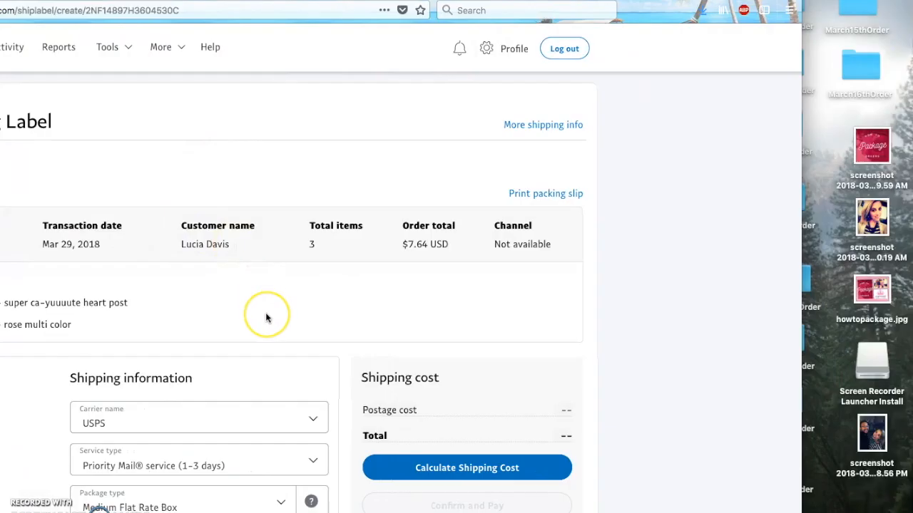
{"action": "scroll", "coordinate": [266, 316], "scroll_direction": "down", "scroll_amount": 3}
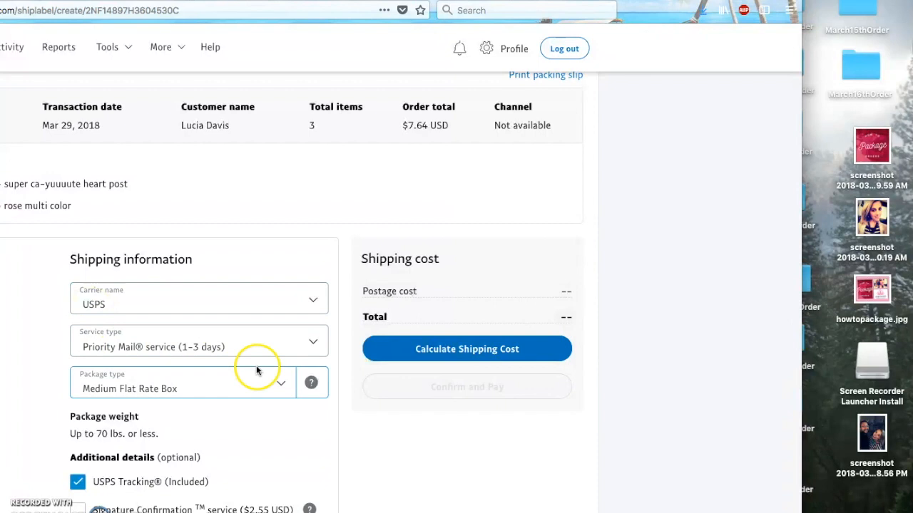
Choose First-Class Mail Parcel service and Package/Thick Envelope, then clear the zero package weight.
{"action": "left_click", "coordinate": [314, 346]}
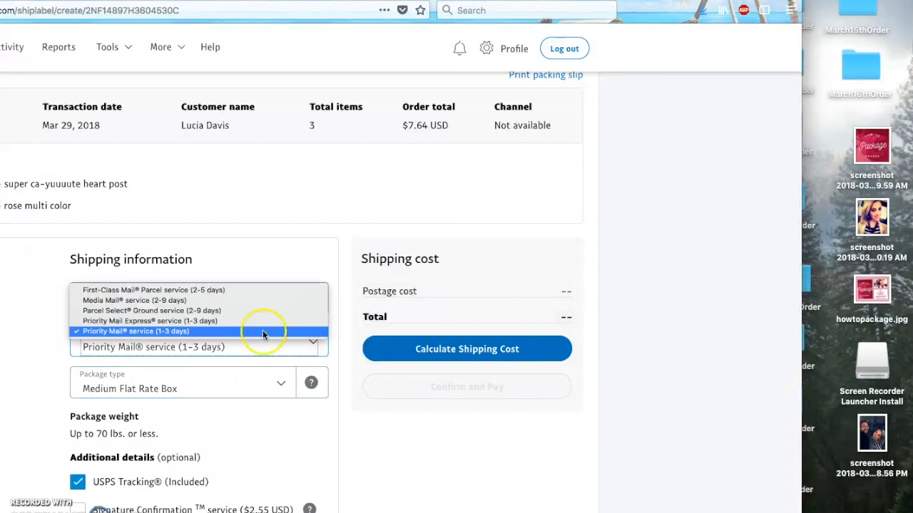
{"action": "left_click", "coordinate": [173, 292]}
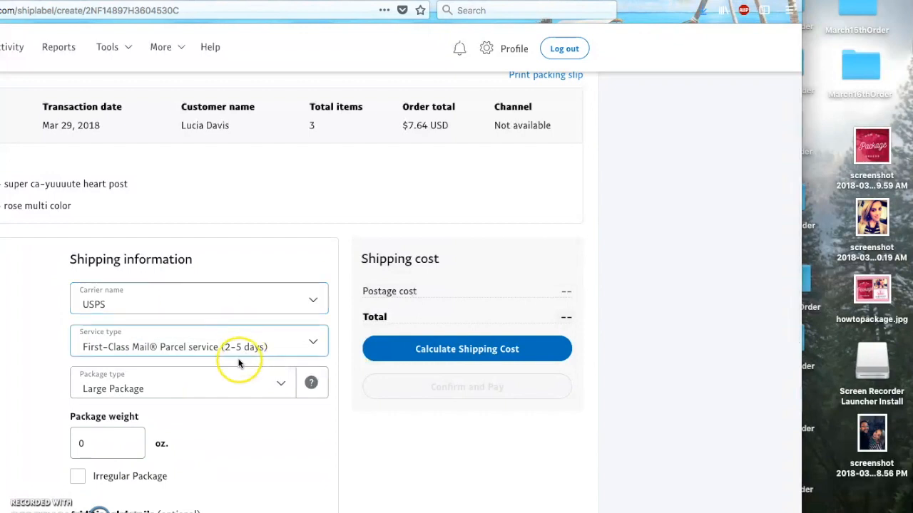
{"action": "left_click", "coordinate": [281, 383]}
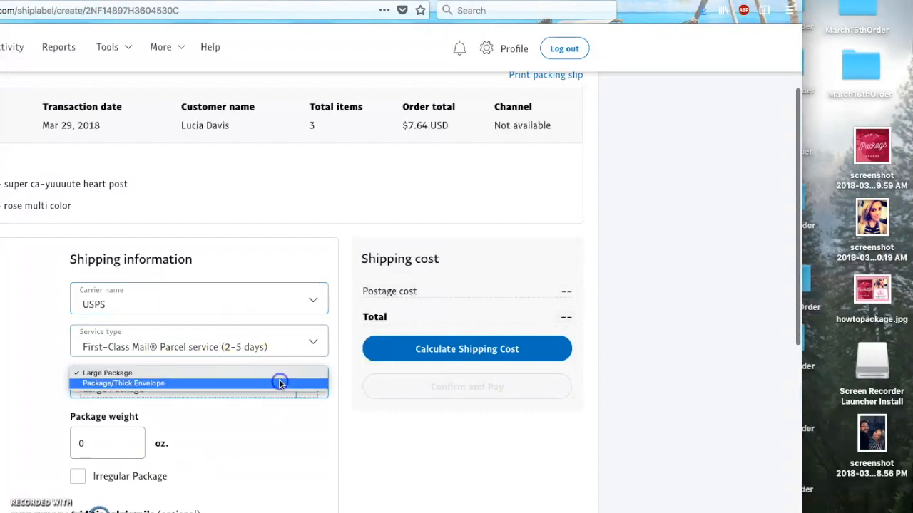
{"action": "left_click", "coordinate": [177, 383]}
{"action": "left_click", "coordinate": [121, 448]}
{"action": "left_click", "coordinate": [93, 445]}
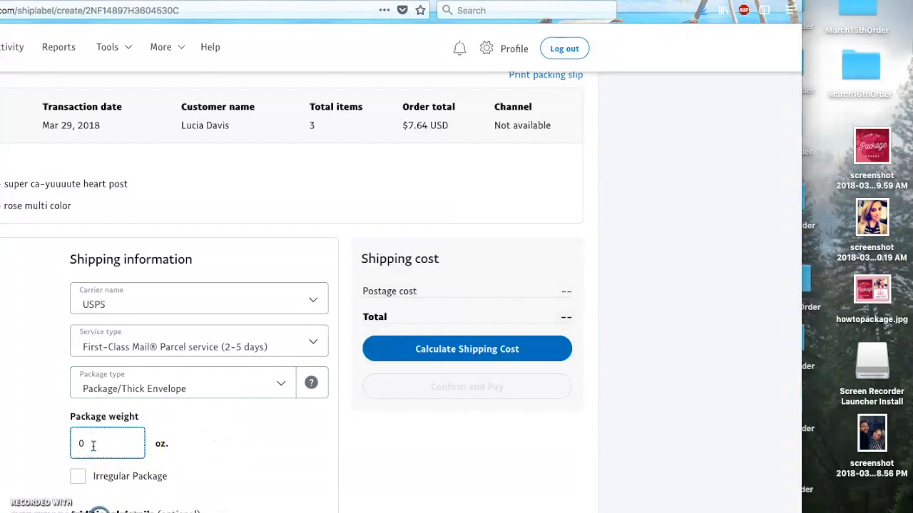
{"action": "key", "text": "BackSpace"}
Calculate postage at 4 oz, then change the weight to 10 oz and recalculate to $3.50.
{"action": "type", "text": "4"}
{"action": "left_click", "coordinate": [471, 348]}
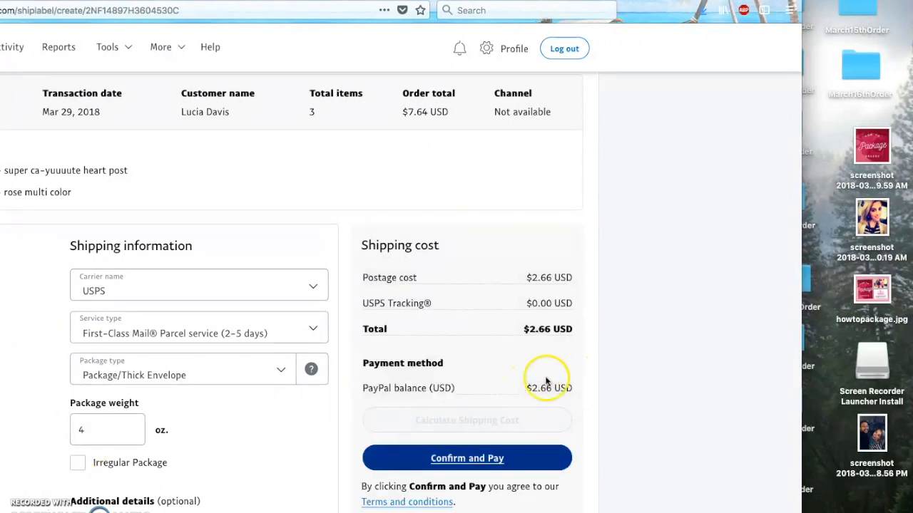
{"action": "left_click", "coordinate": [100, 430]}
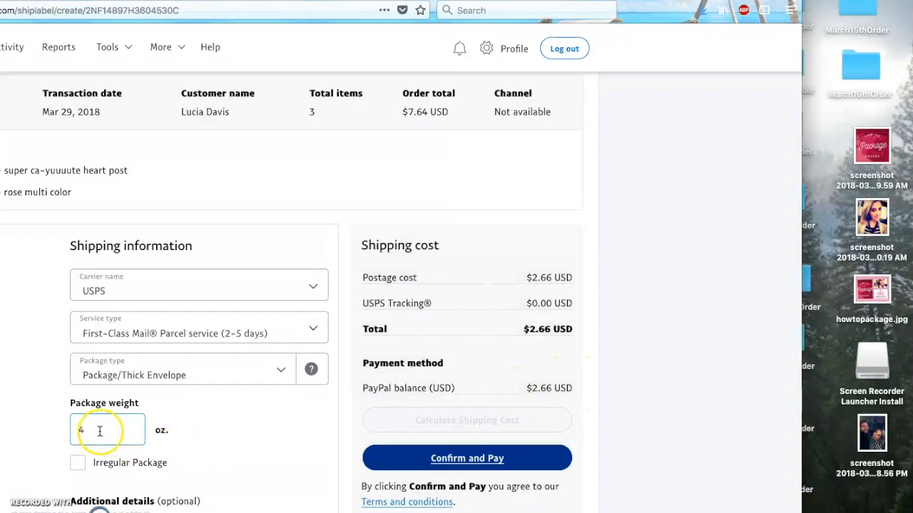
{"action": "key", "text": "BackSpace"}
{"action": "type", "text": "10"}
{"action": "left_click", "coordinate": [102, 452]}
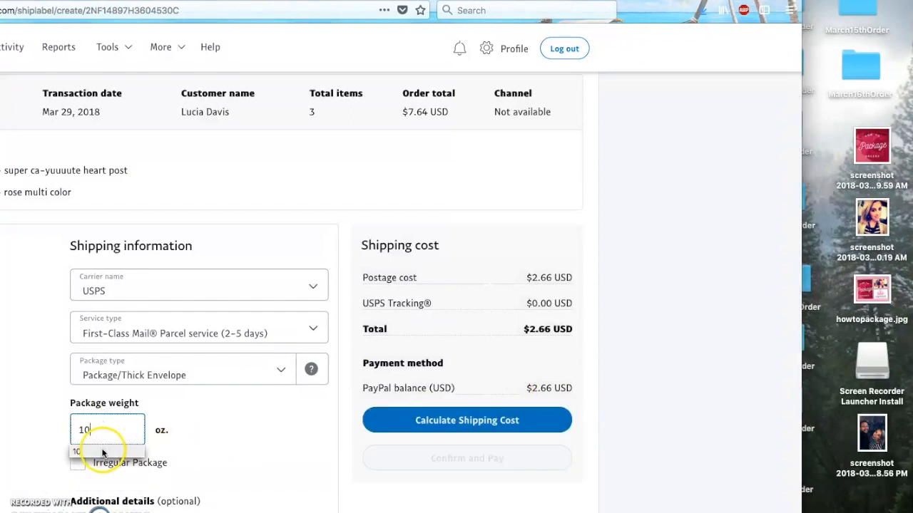
{"action": "left_click", "coordinate": [385, 431]}
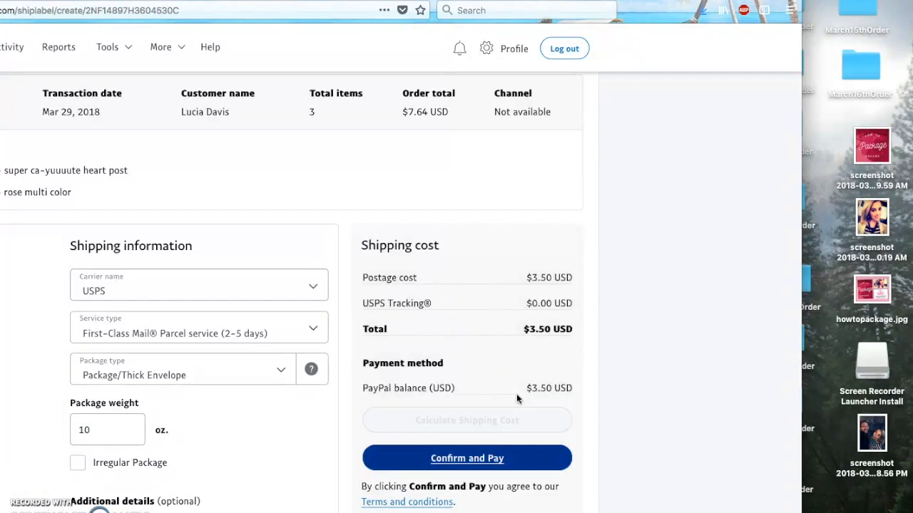
{"action": "left_click", "coordinate": [91, 436]}
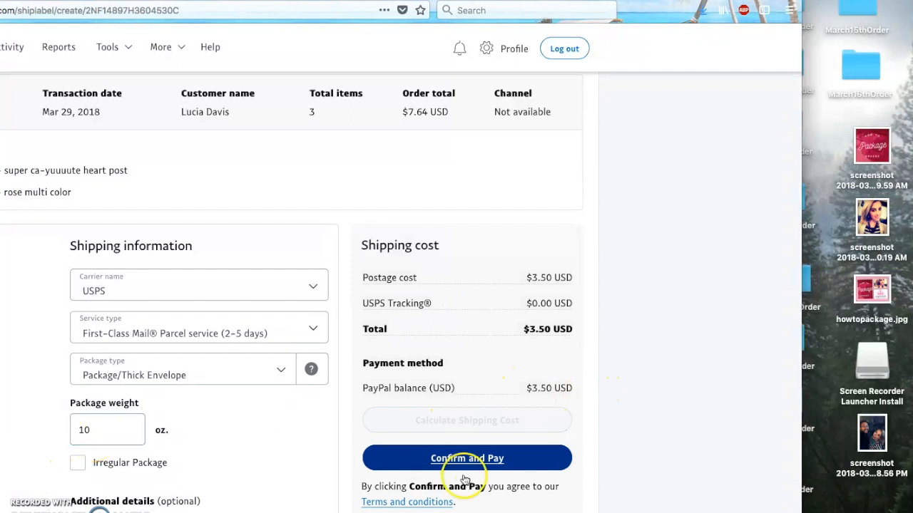
{"action": "left_click", "coordinate": [628, 425]}
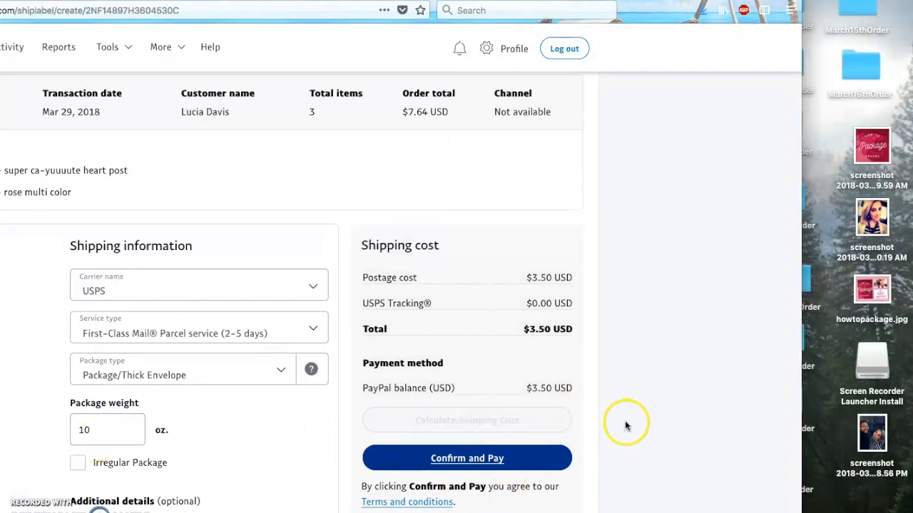